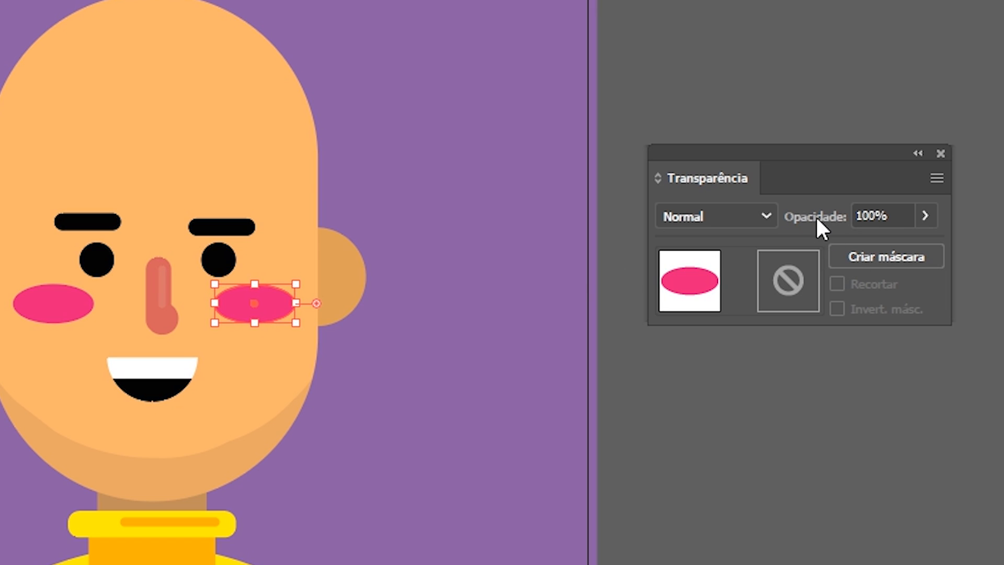
Set the opacity of both pink cheek ellipses to 20%
left_click(891, 215)
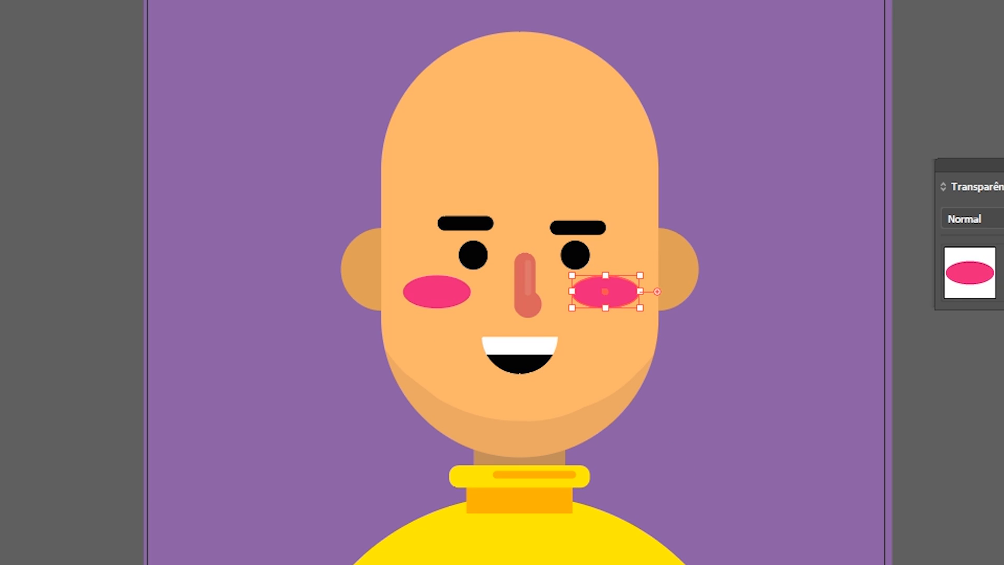
left_click(136, 309)
left_click(453, 300)
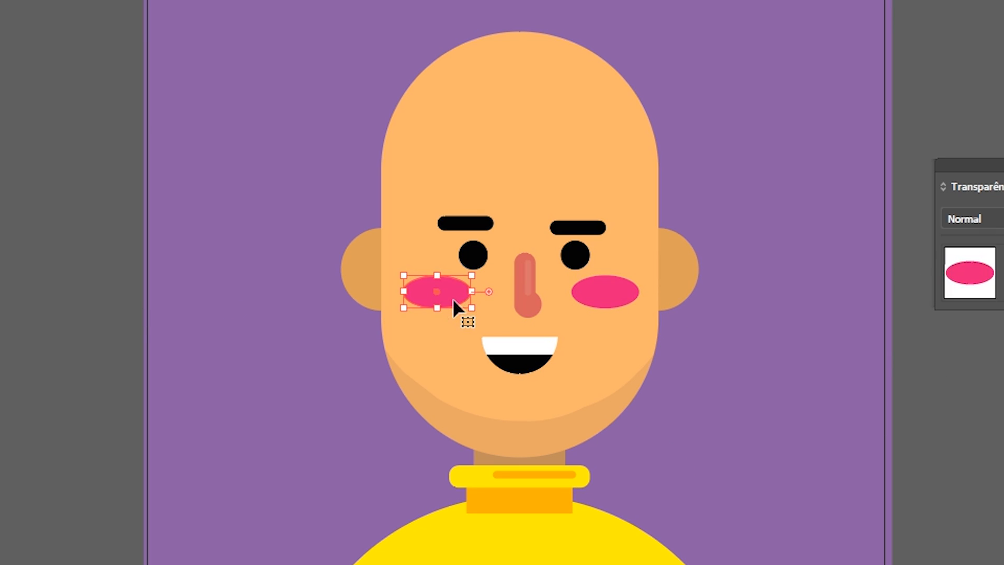
left_click(607, 293, "shift")
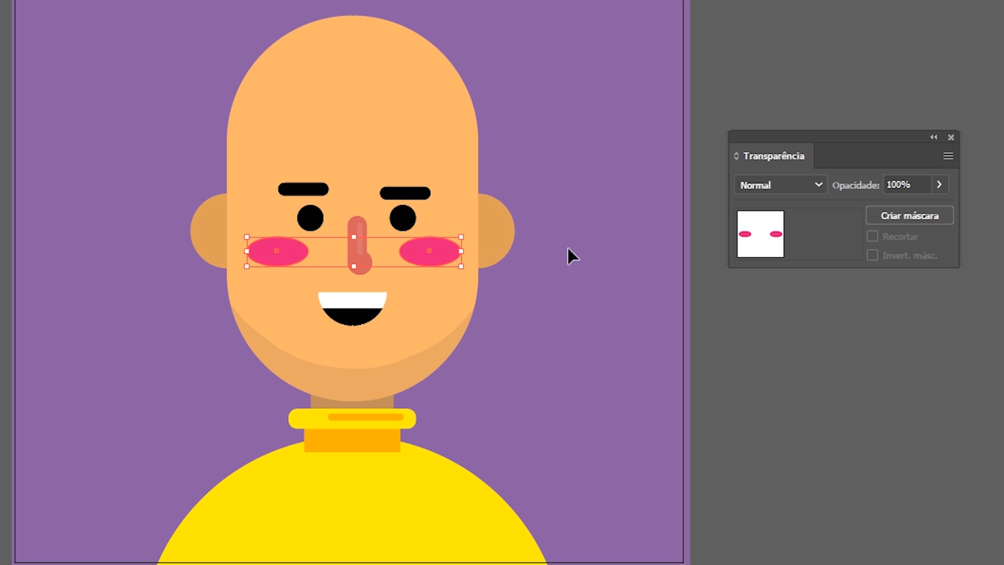
left_click_drag(916, 186, 896, 182)
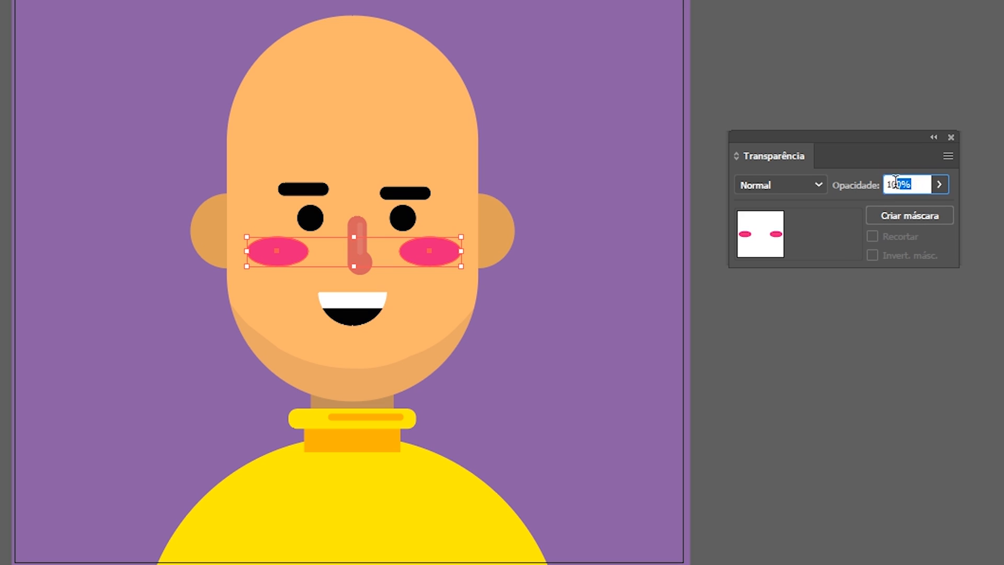
type("20")
key("Return")
left_click(854, 359)
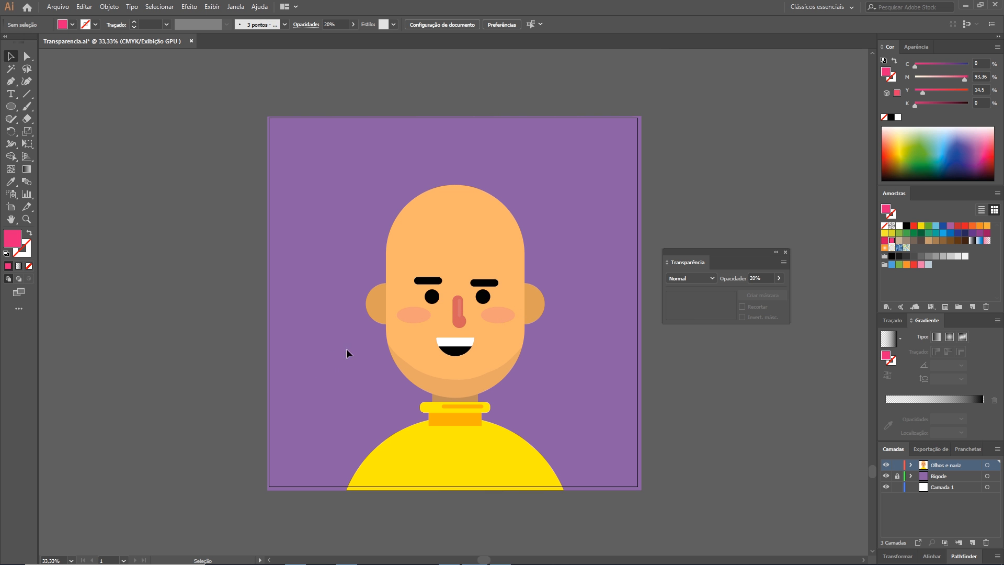
Examine the transparency settings of the chin shadow and one cheek, including the available blend modes
key("z")
left_click(465, 337)
left_click(465, 346, "alt")
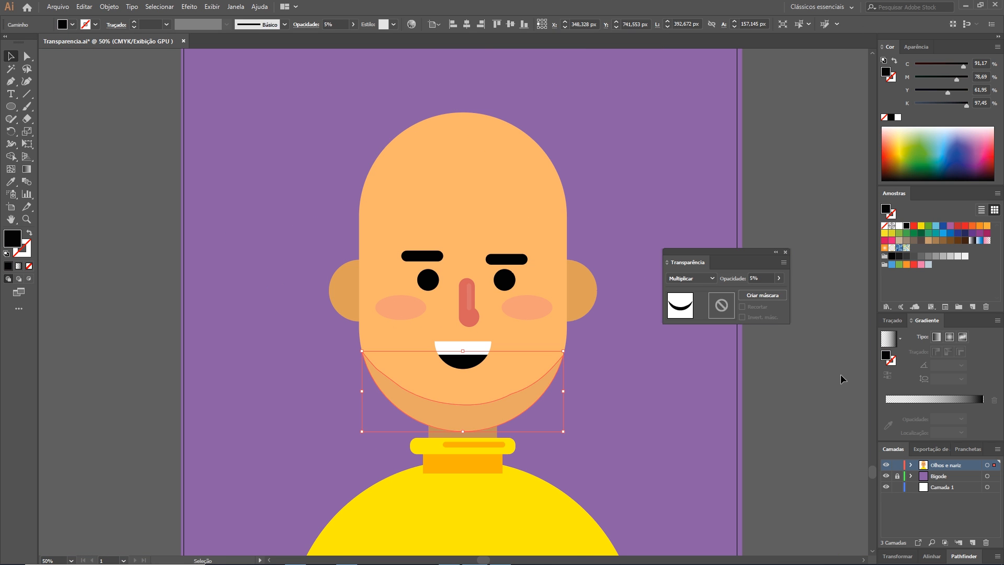
left_click(840, 375)
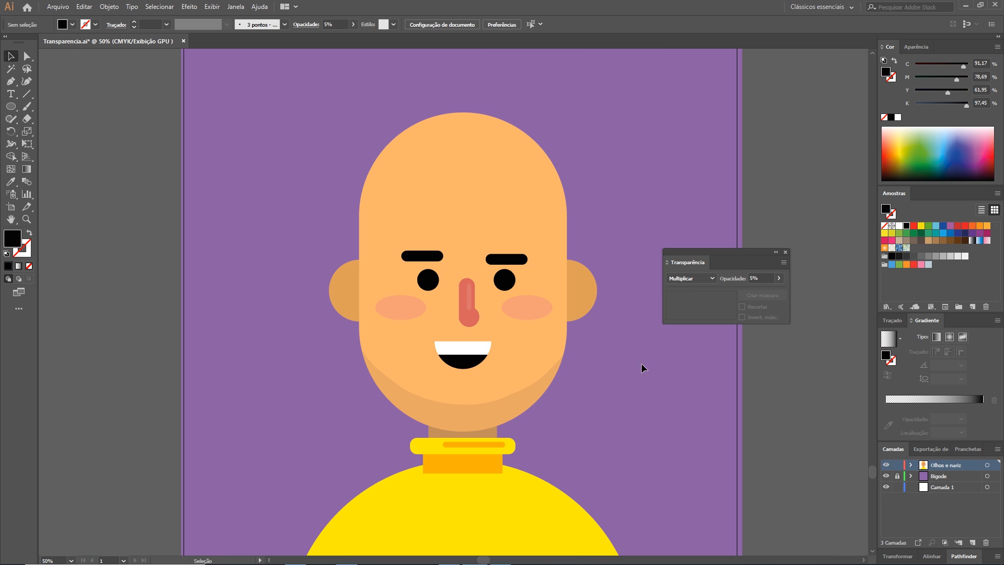
left_click(535, 309)
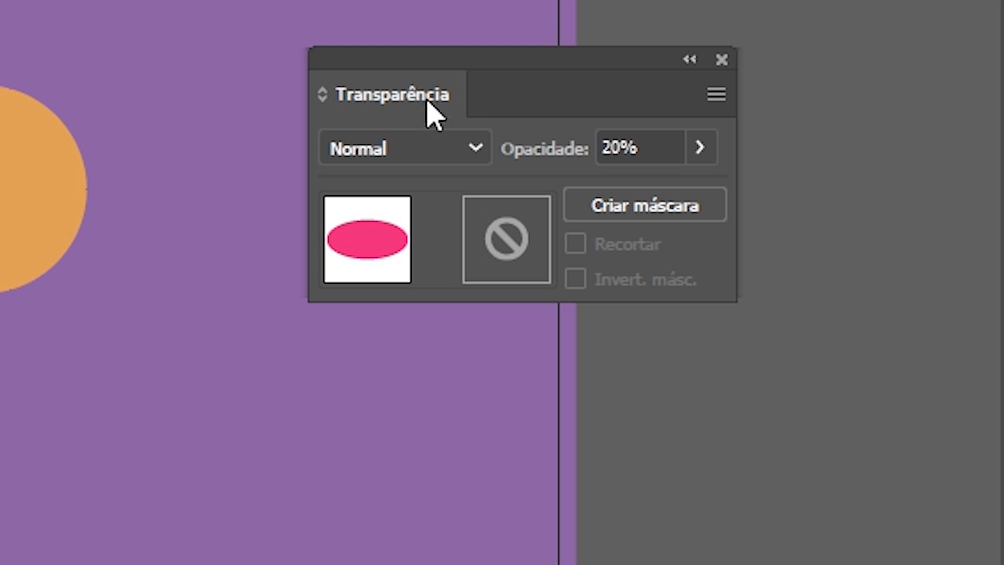
left_click(478, 153)
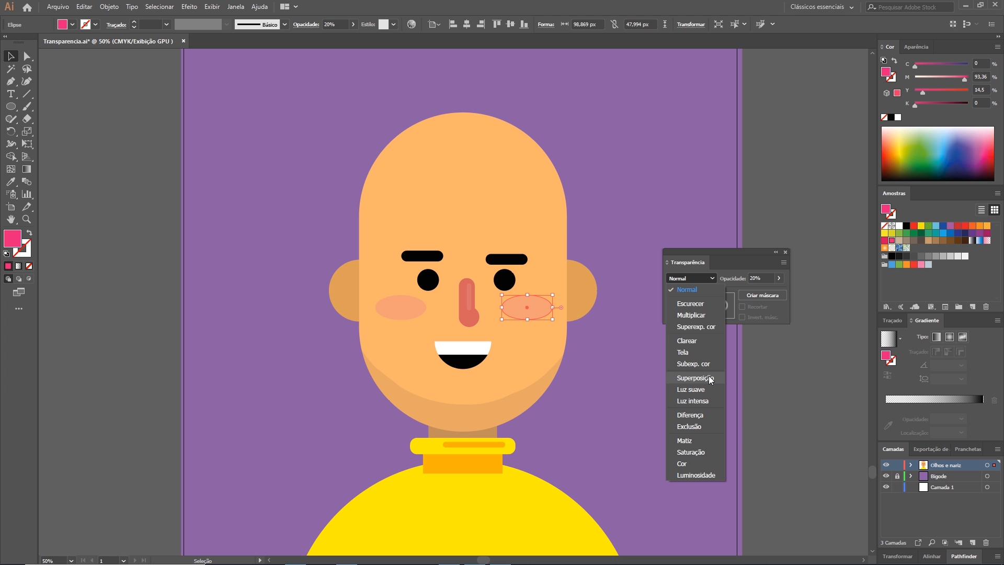
left_click(797, 381)
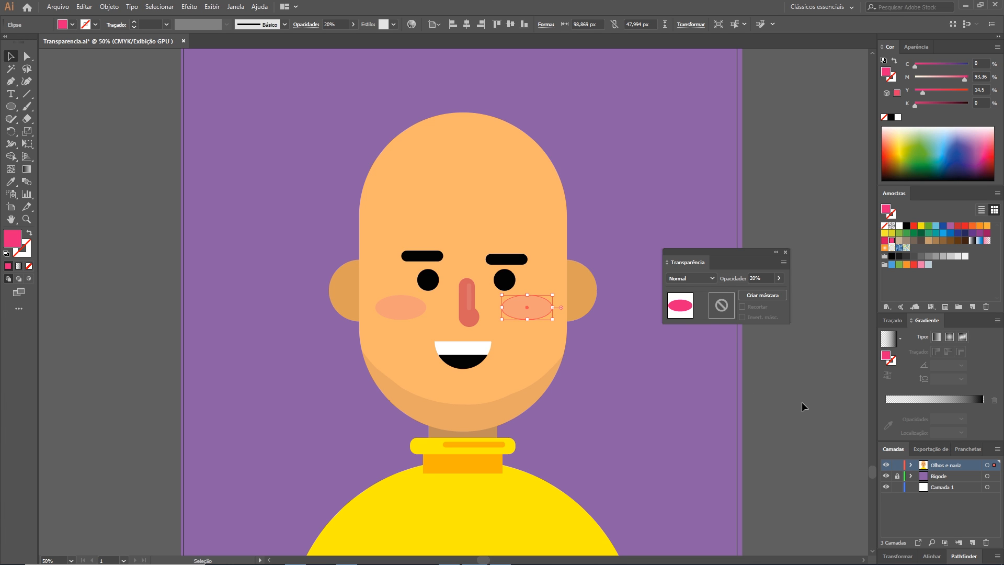
left_click(712, 278)
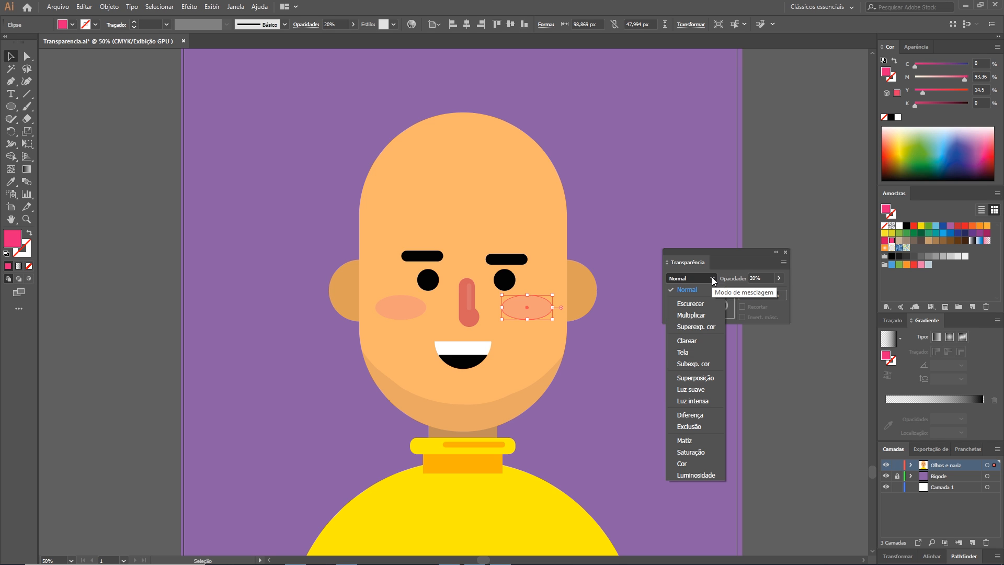
left_click(790, 397)
Set both cheek ellipses to 100% opacity and recolour their fill with the dark orange swatch
left_click(410, 313, "shift")
left_click(760, 278)
type("10")
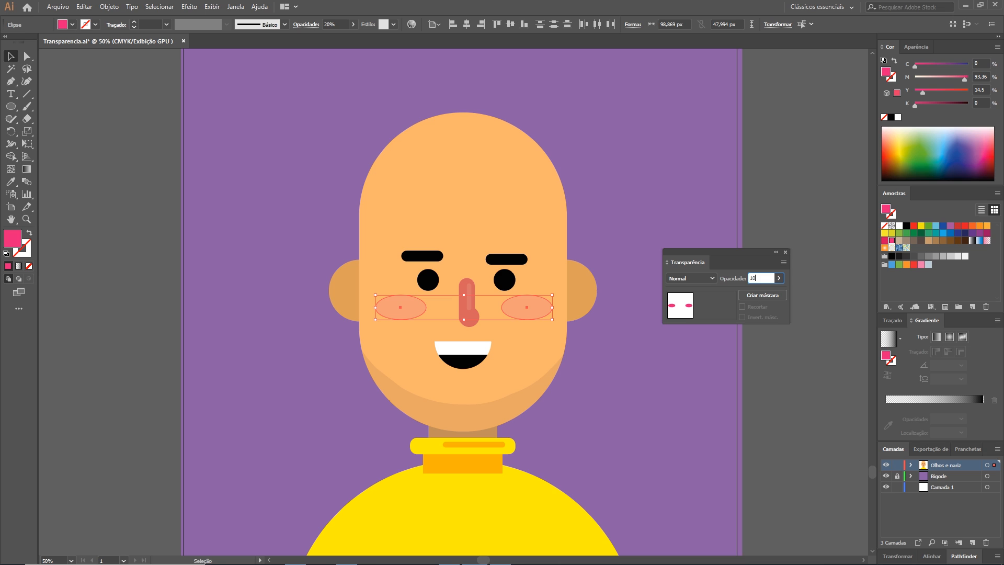
type("0")
key("Return")
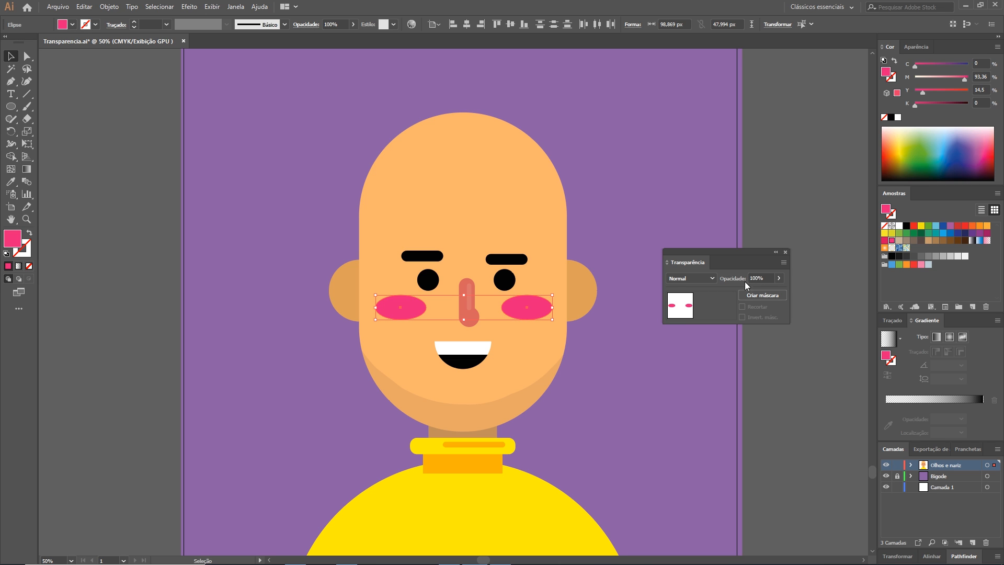
left_click(979, 225)
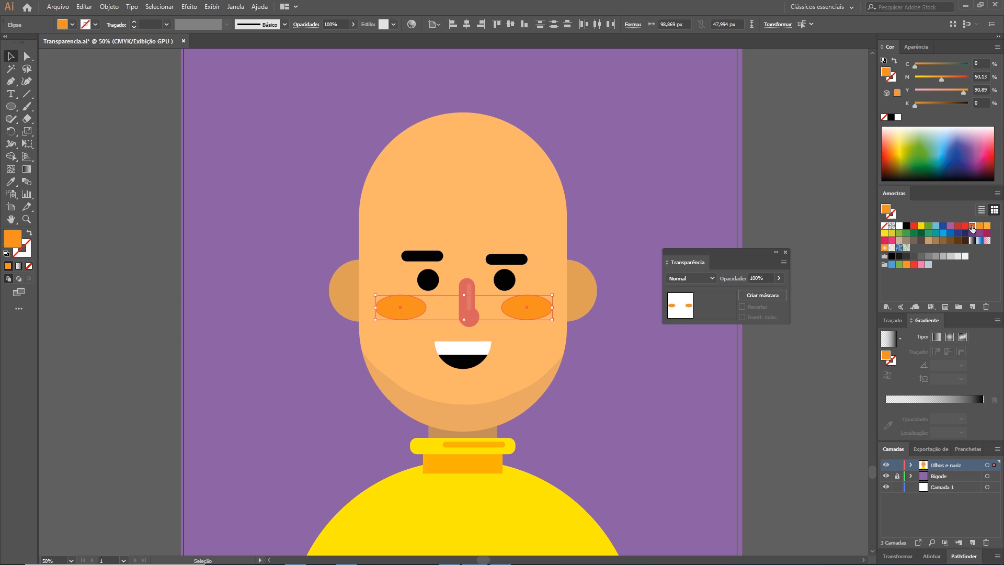
left_click(971, 226)
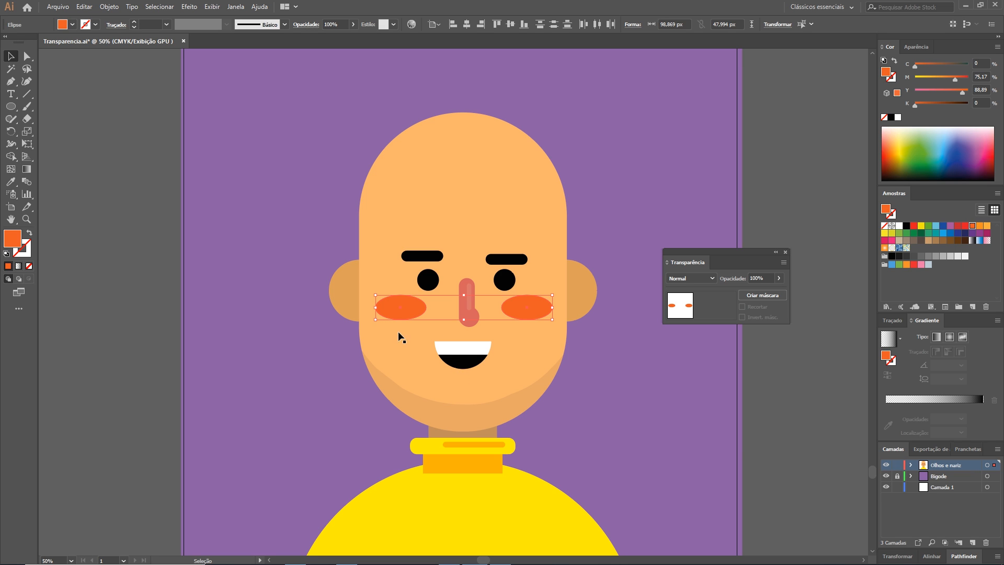
Set the blend mode of both orange cheek ellipses to Multiplicar
left_click(700, 283)
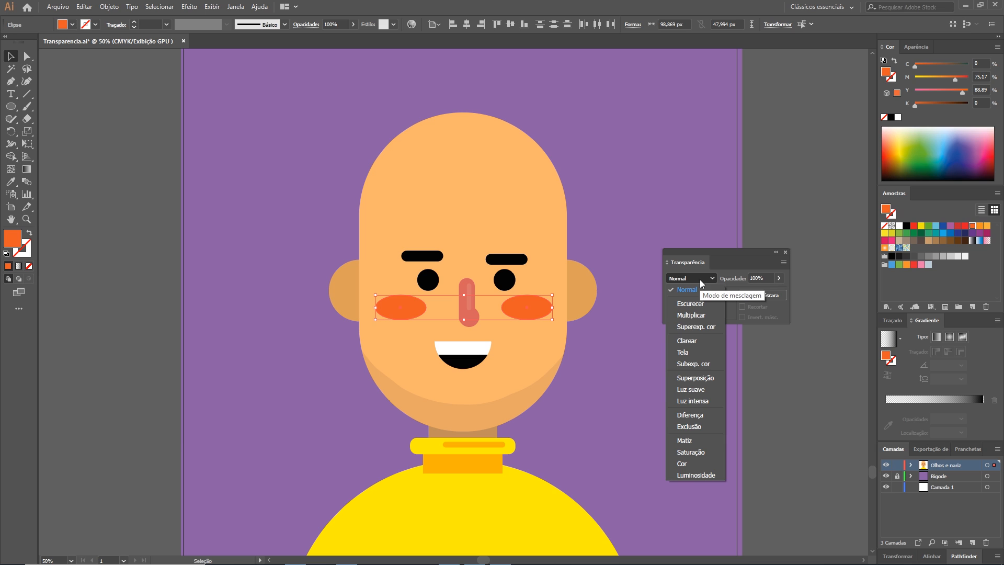
left_click(705, 316)
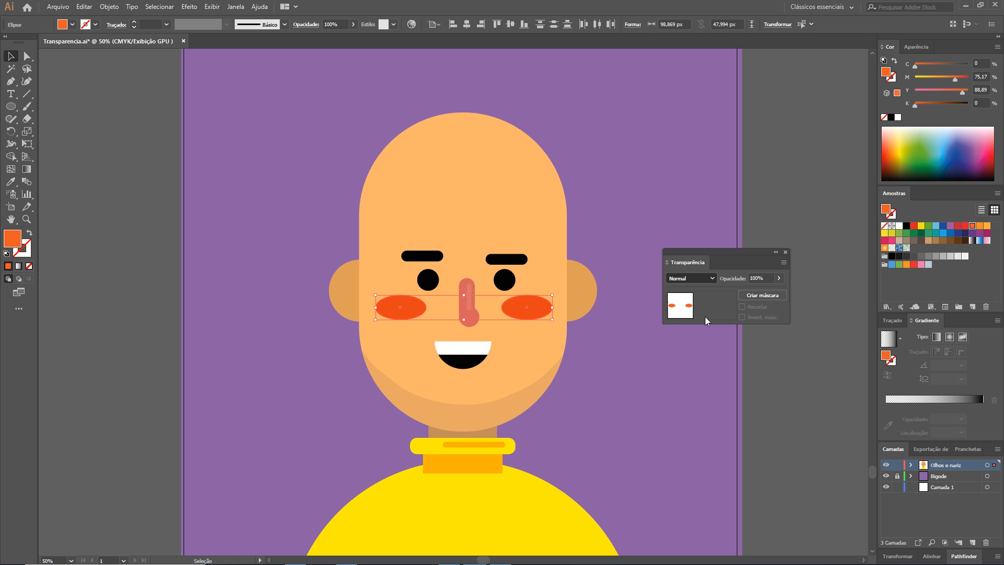
left_click(804, 381)
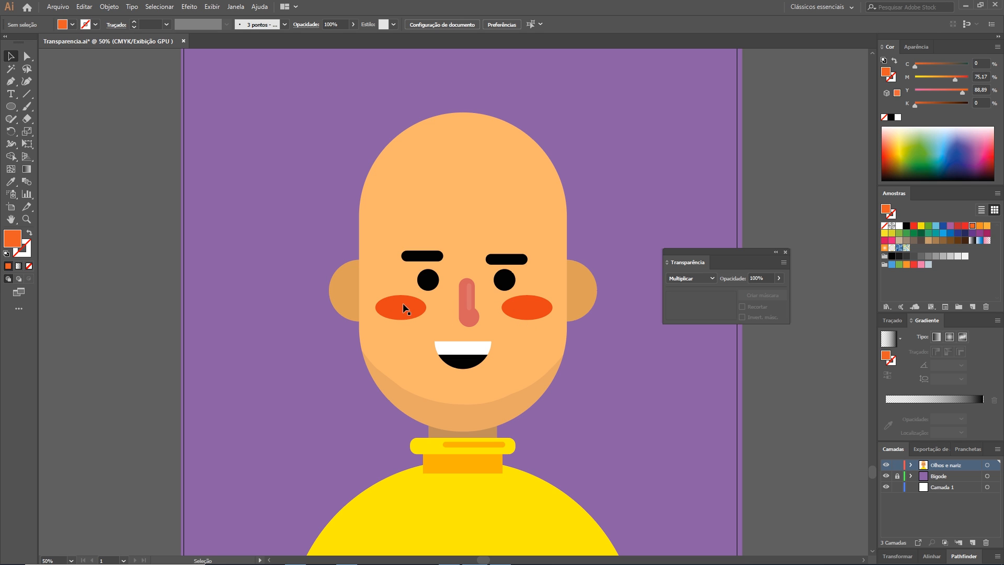
Reduce the opacity of both orange cheek ellipses to 10%
left_click_drag(404, 313, 388, 308)
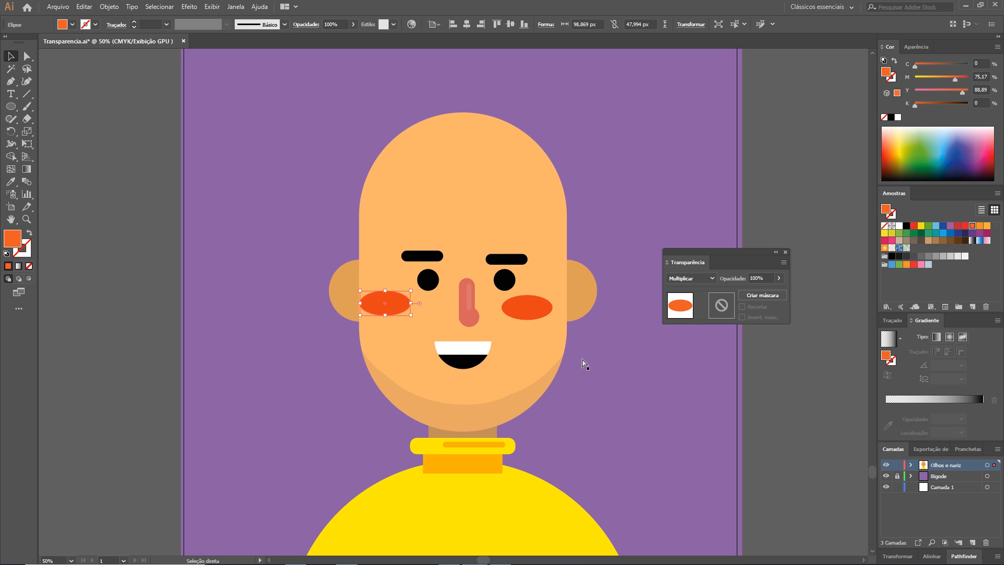
key("ctrl+z")
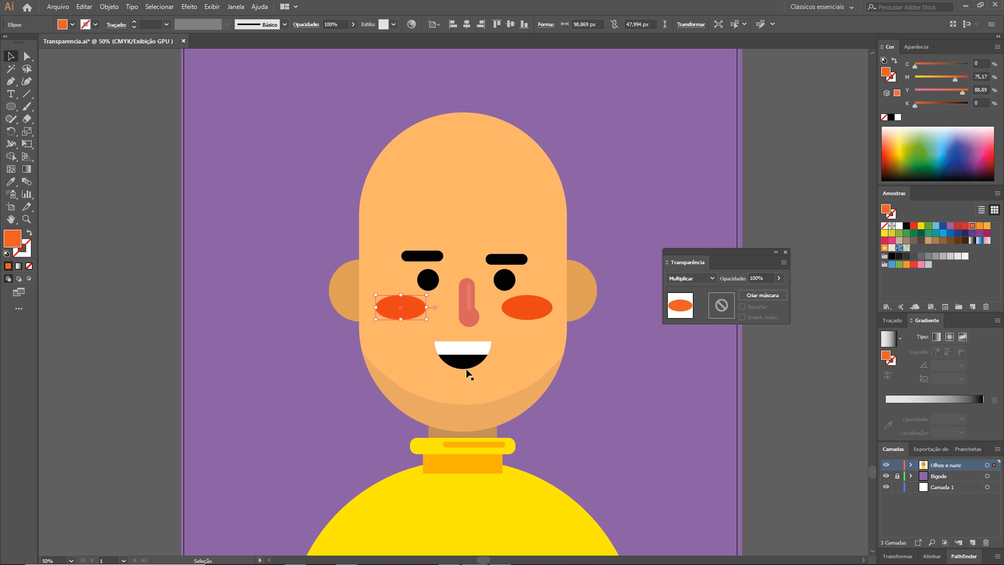
left_click(532, 305, "shift")
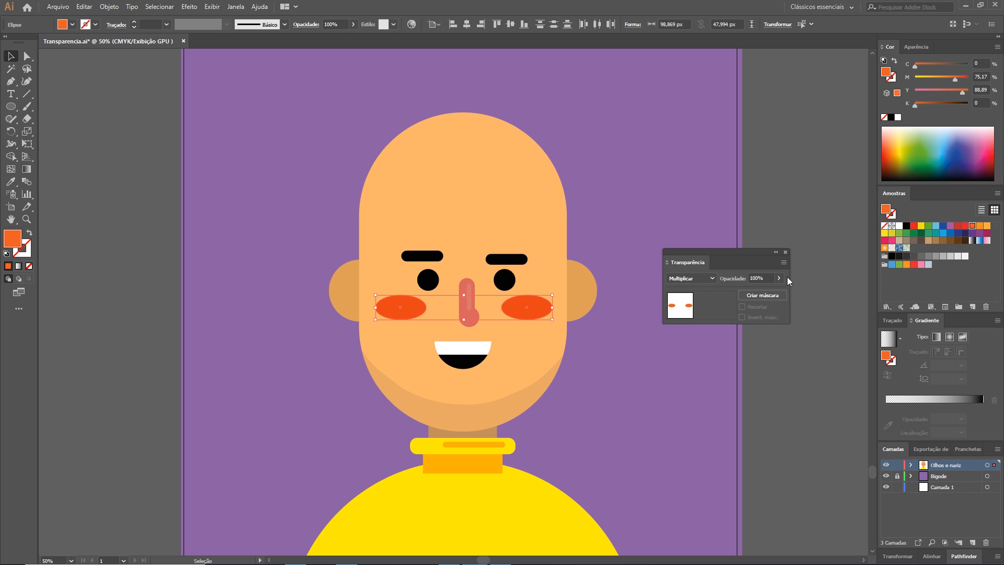
left_click(763, 277)
type("10")
key("Return")
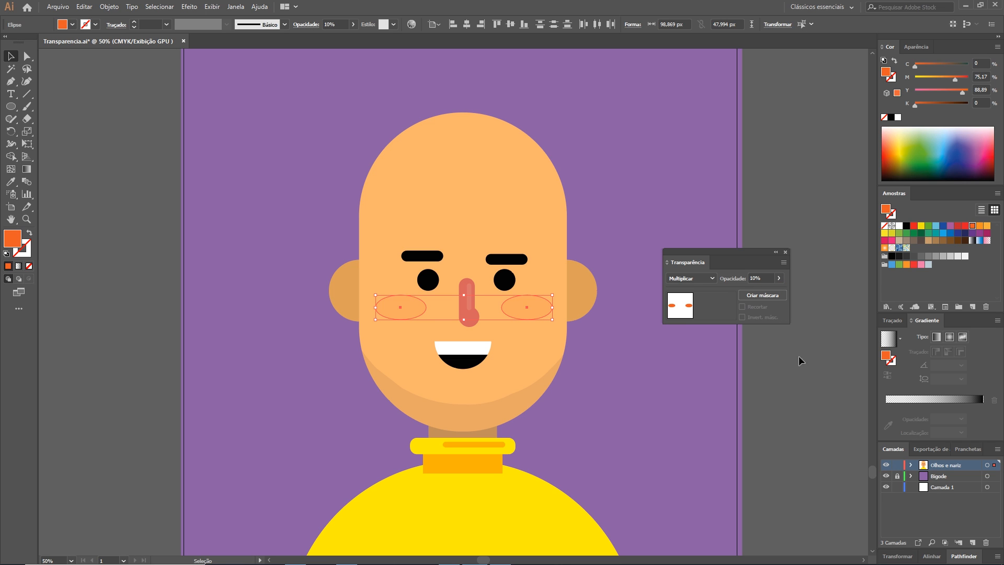
left_click(779, 357)
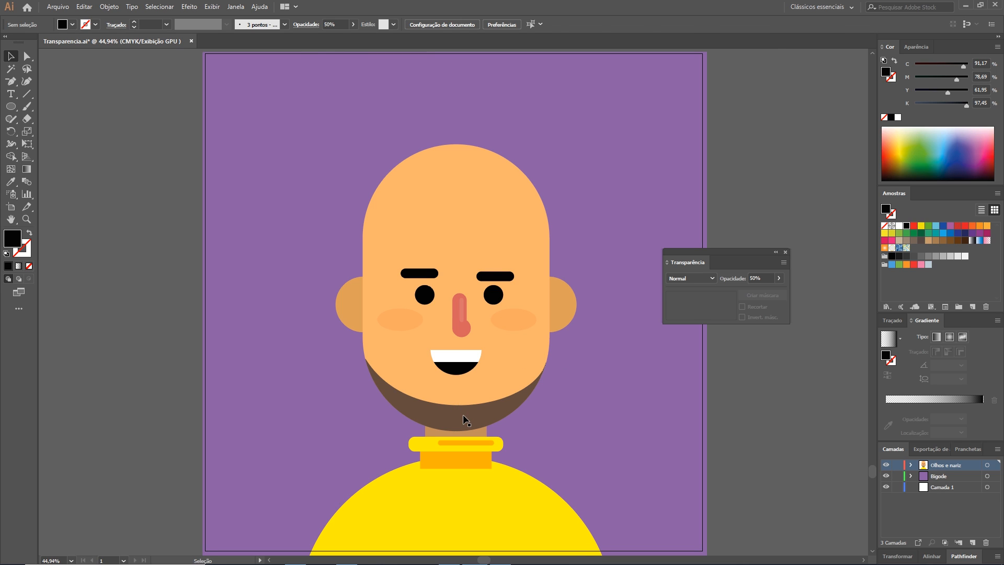
Show the appearance attributes of the dark chin shape and set its blend mode to Multiplicar
left_click(478, 409)
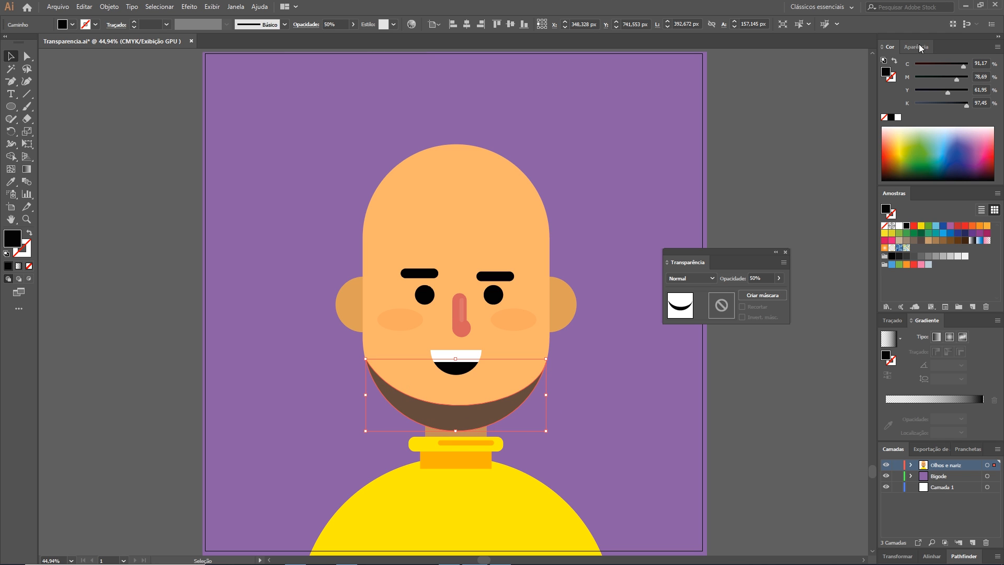
left_click_drag(919, 45, 688, 104)
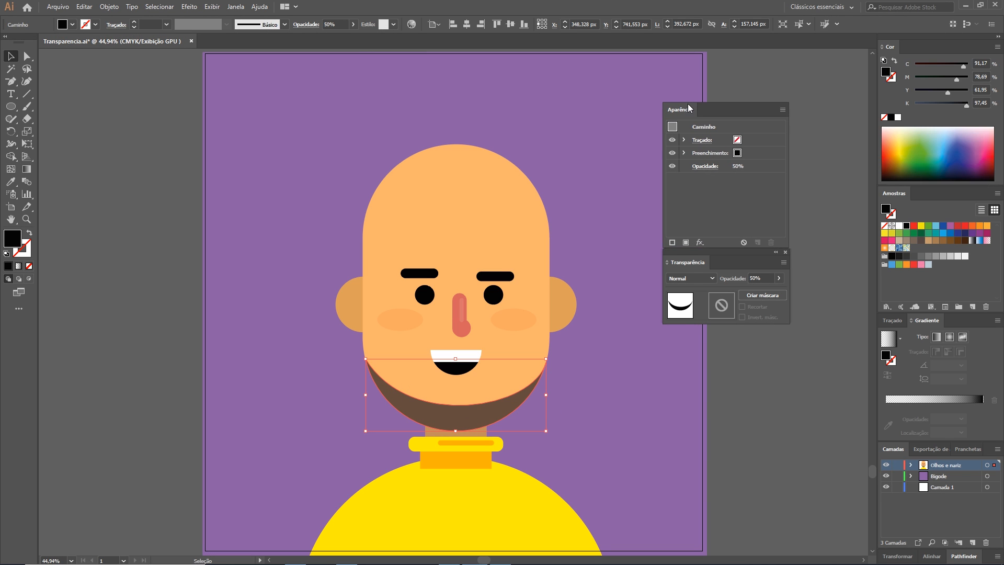
left_click(673, 166)
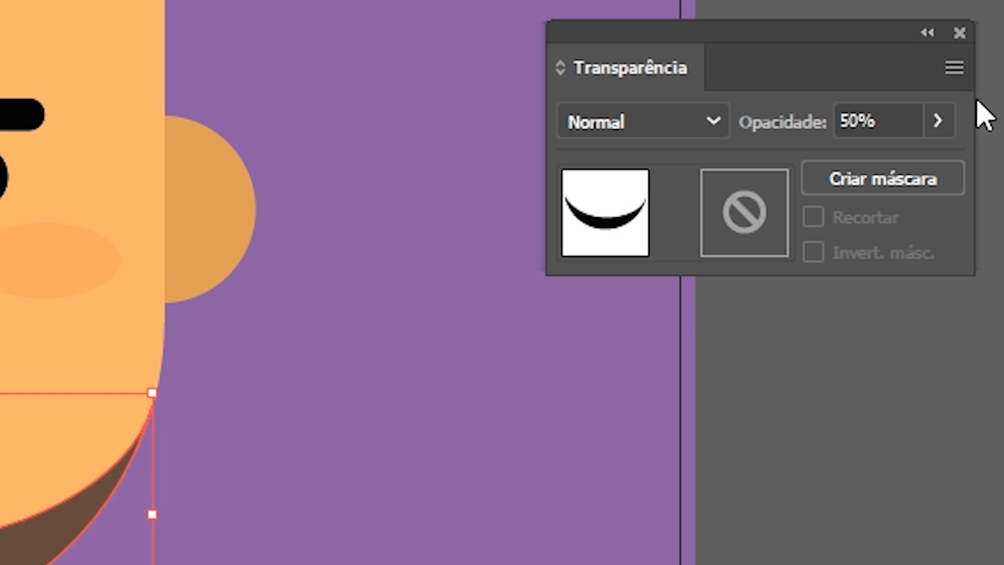
left_click(715, 123)
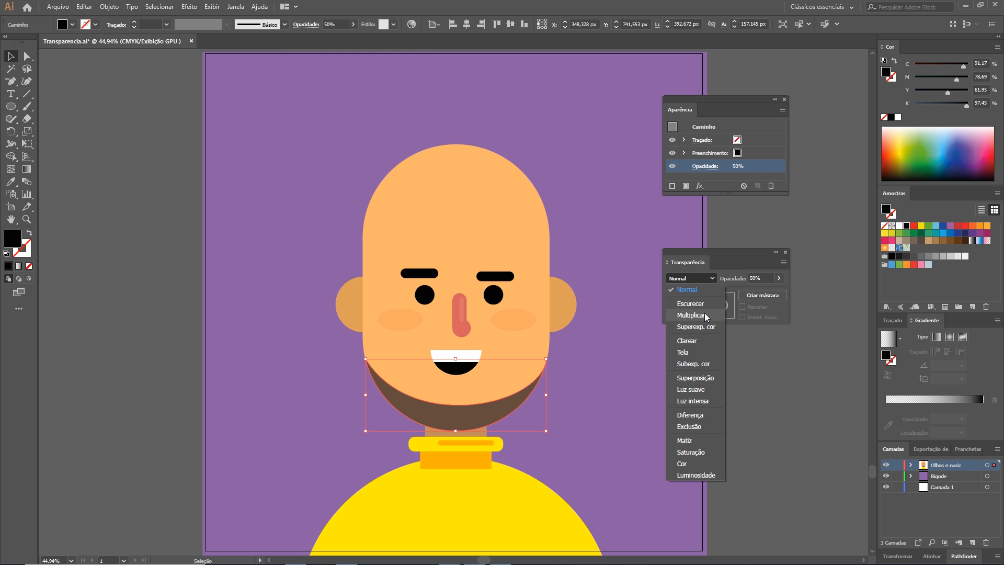
left_click(704, 313)
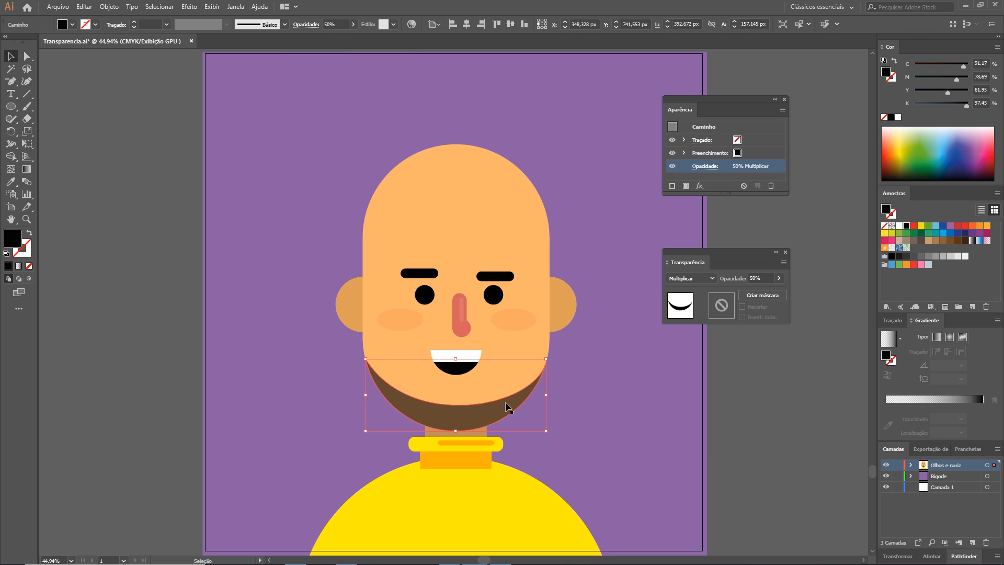
Try the Normal blend mode on the dark chin shape for comparison with Multiplicar
left_click(709, 281)
left_click(690, 289)
left_click(747, 426)
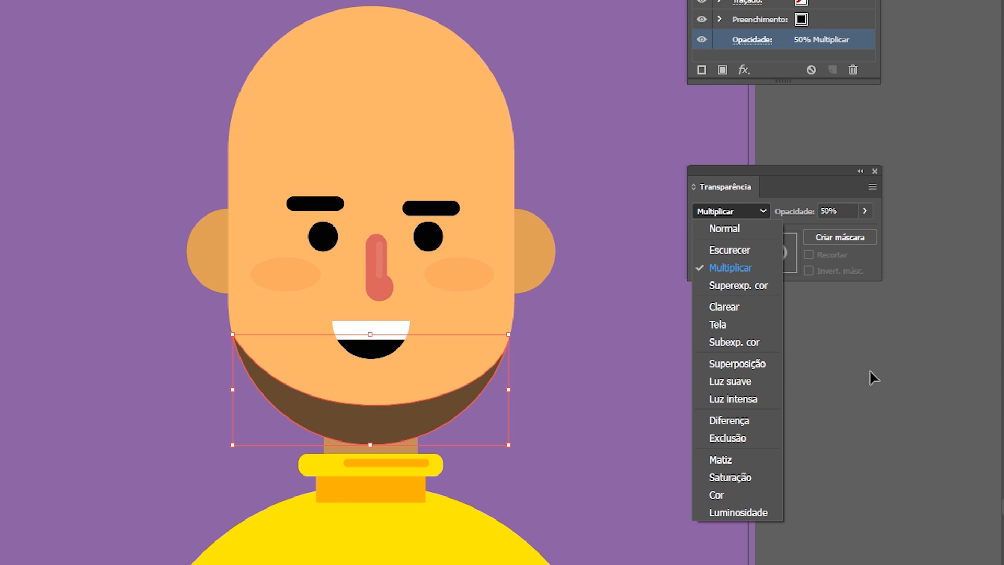
Recolour the upper head shape with the blue swatch and set its opacity to 50%
left_click(289, 130)
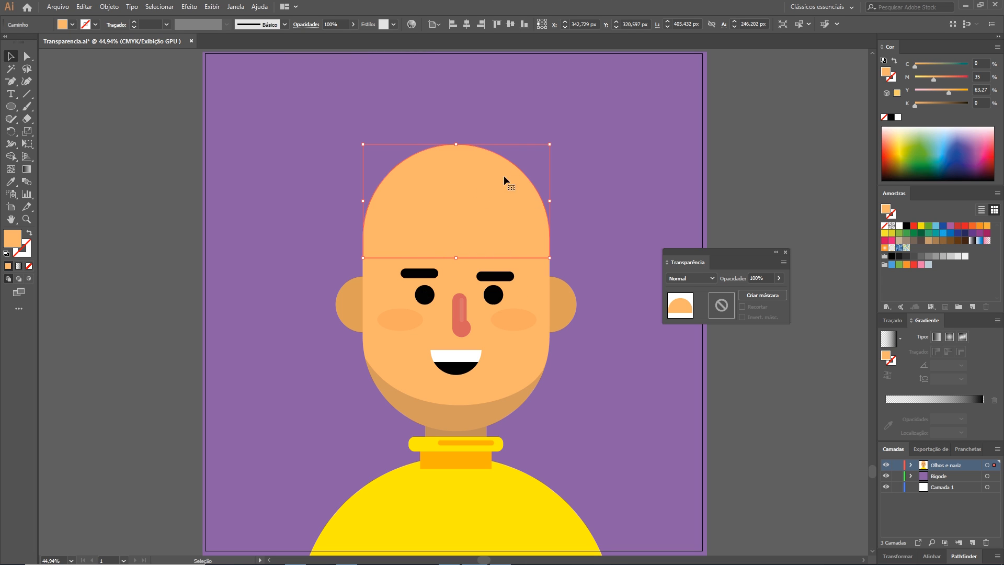
left_click(942, 234)
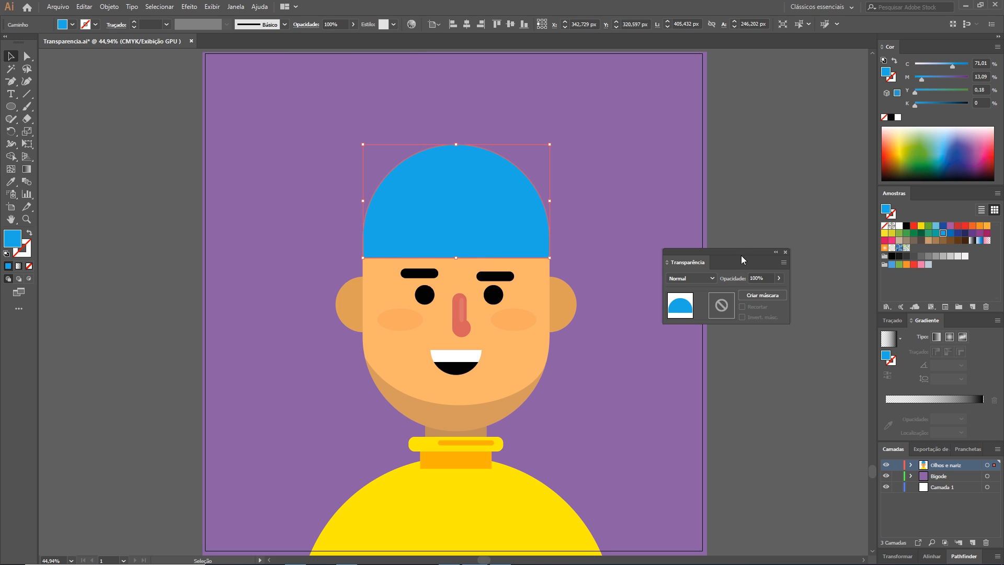
left_click(761, 278)
type("50")
key("Return")
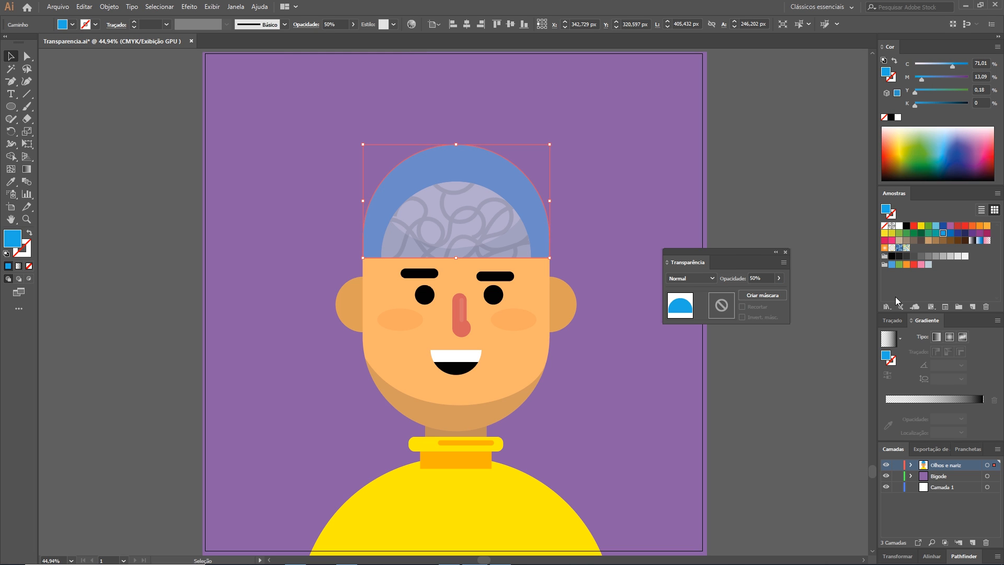
left_click(774, 186)
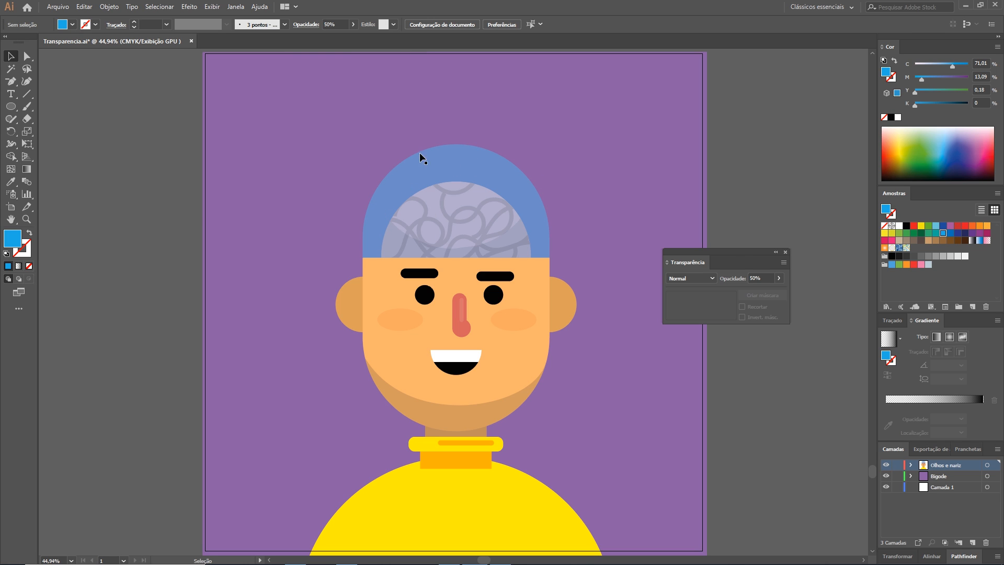
Duplicate the upper-left arc of the blue head shape in place as an unfilled path with a blue stroke
left_click(29, 58)
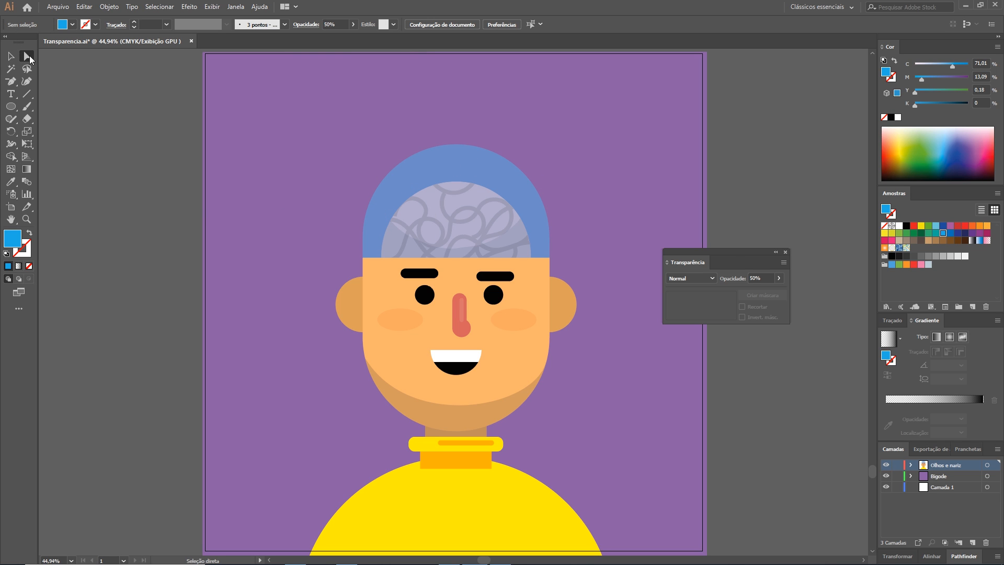
left_click(396, 180)
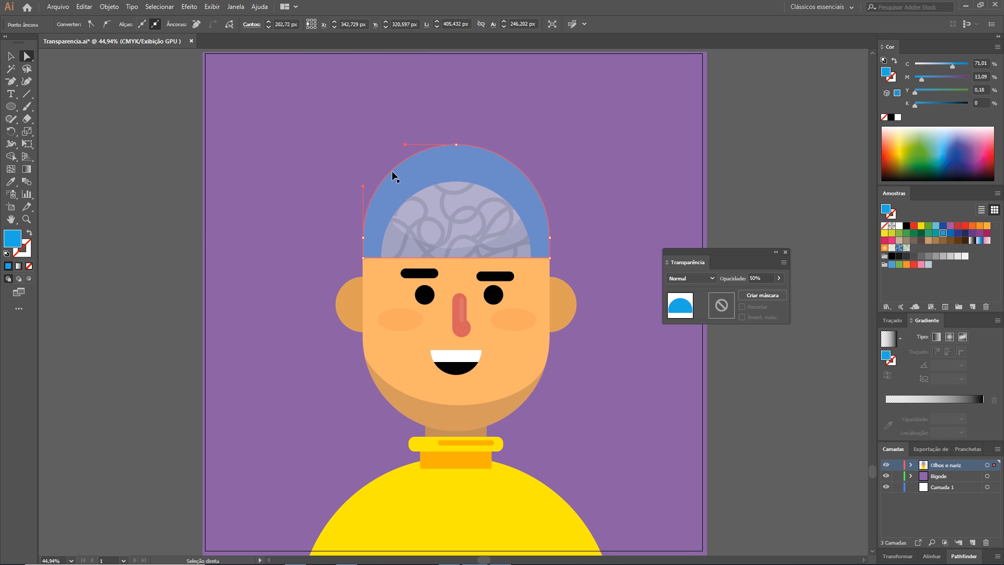
left_click(173, 240)
key("ctrl+f")
key("v")
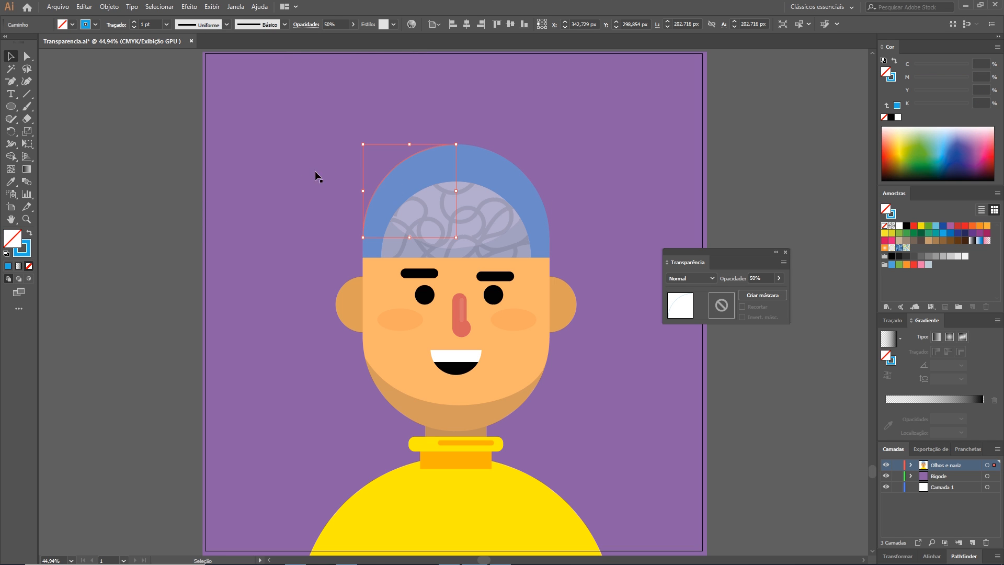
Offset the copied arc inside the blue head shape and give it a white 12 pt stroke with round caps
left_click_drag(395, 168, 403, 174)
left_click(899, 225)
left_click(746, 170)
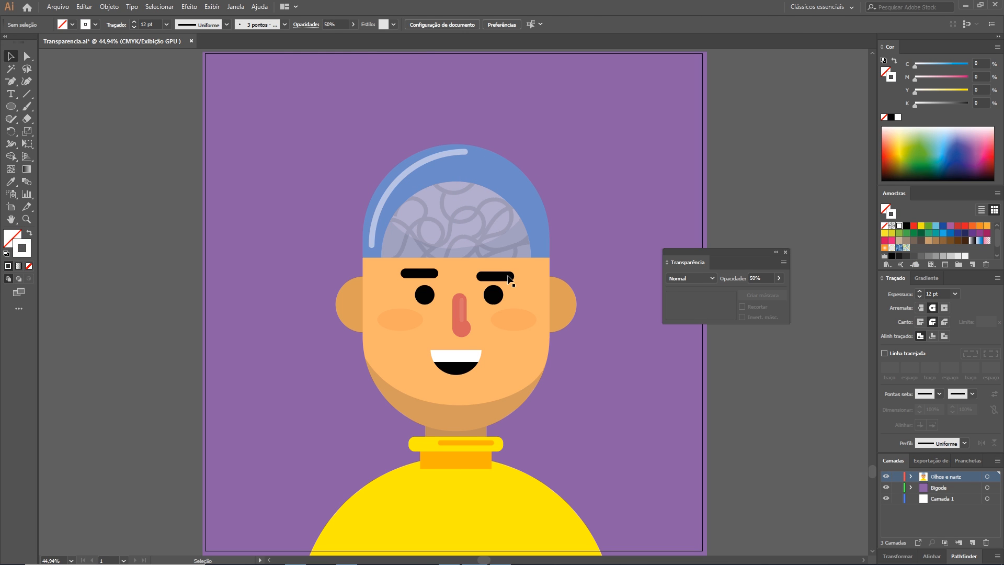
Shrink the white highlight arc on the head, thicken its stroke to 20 pt and set its opacity to 30%
left_click(422, 163)
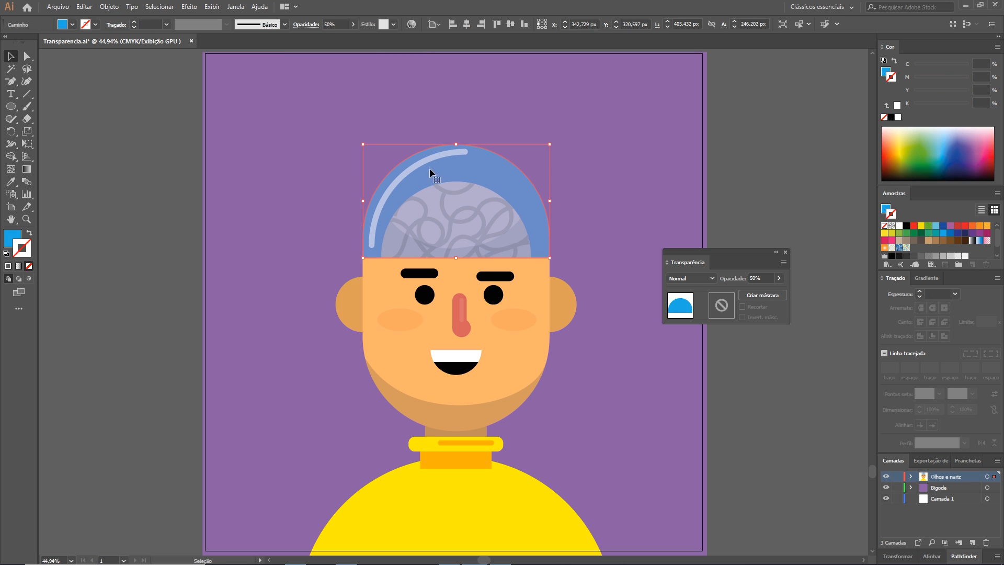
left_click(427, 158)
key("e")
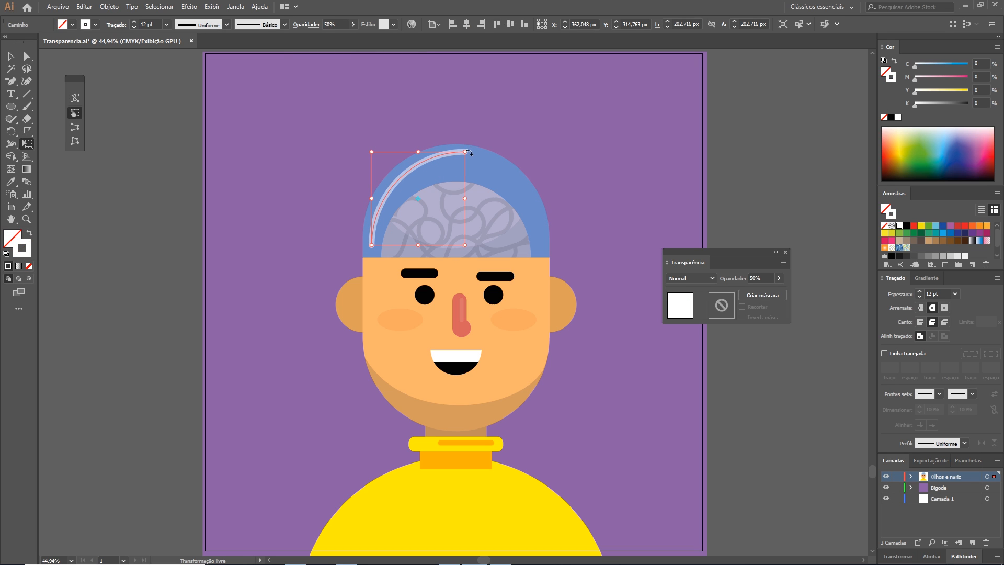
left_click_drag(467, 153, 402, 173)
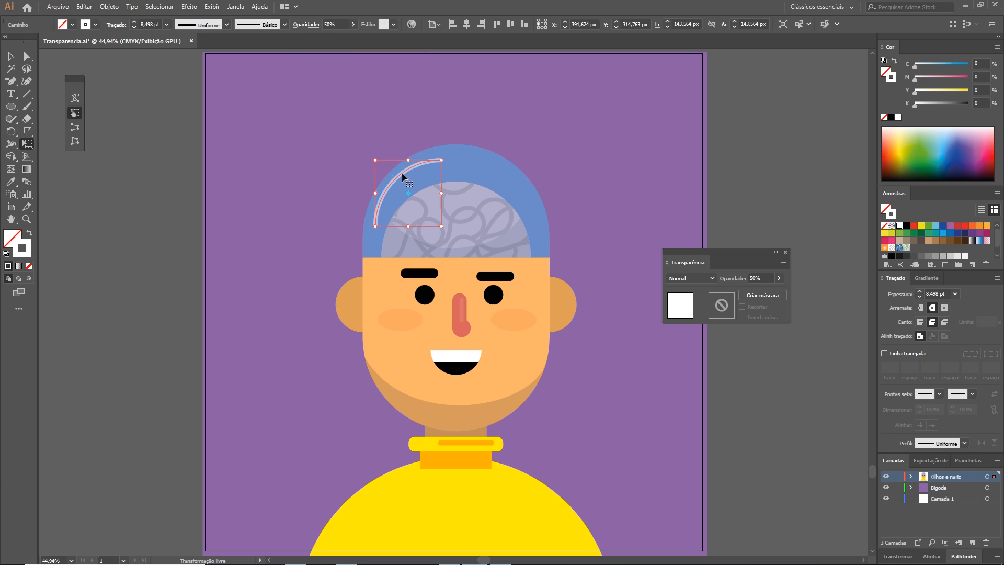
key("v")
key("ctrl+shift+a")
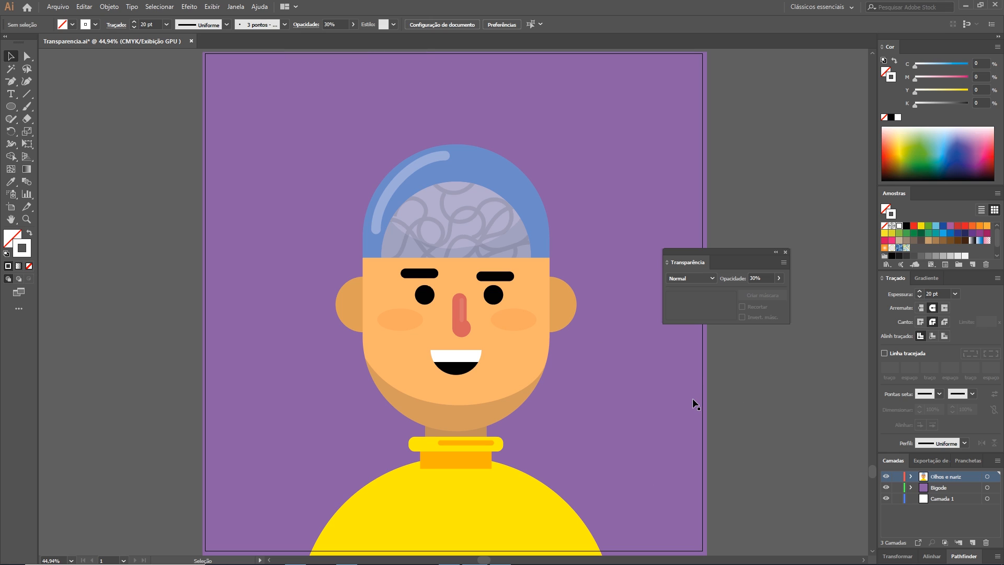
Fill the shape over the left half of the yellow sweater with the white-to-black gradient swatch, keeping the gradient settings beside the artwork
scroll(692, 397, "down", 1)
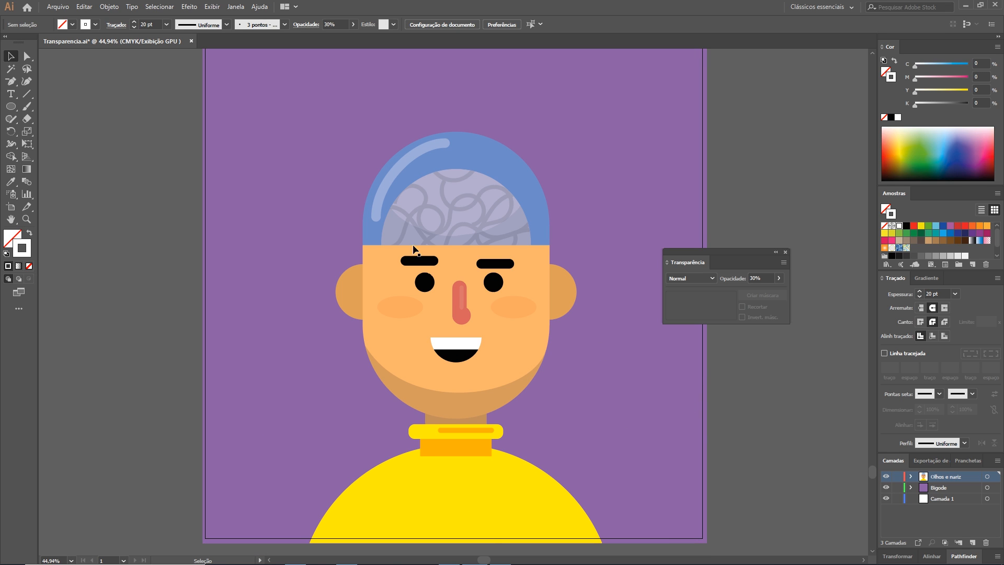
left_click(408, 492)
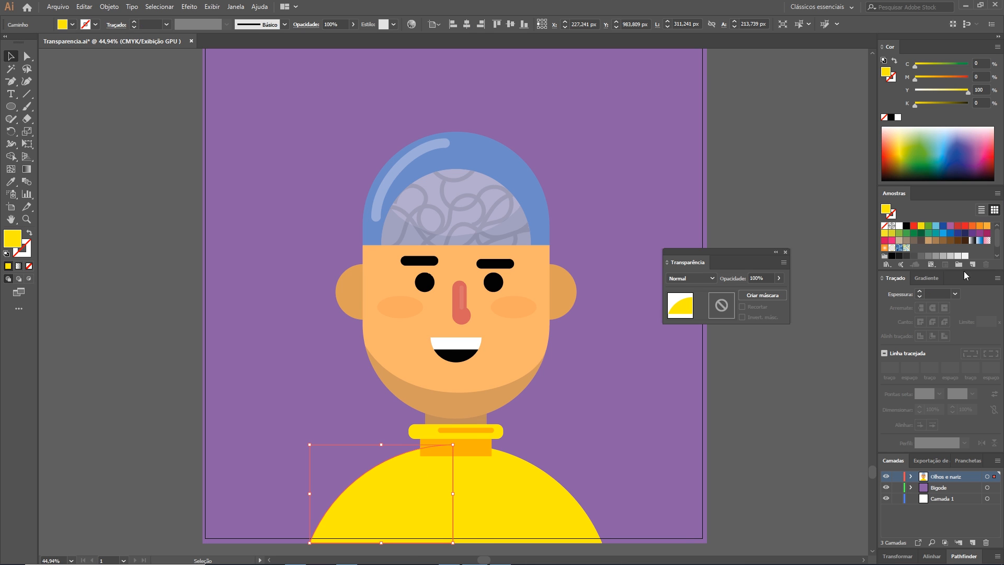
left_click(932, 283)
left_click_drag(929, 287, 683, 129)
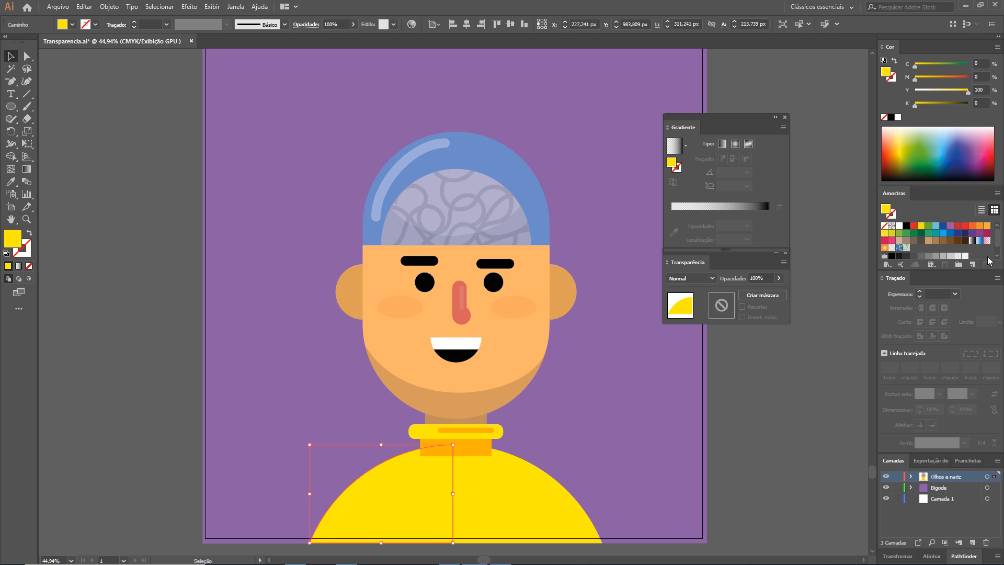
left_click(972, 240)
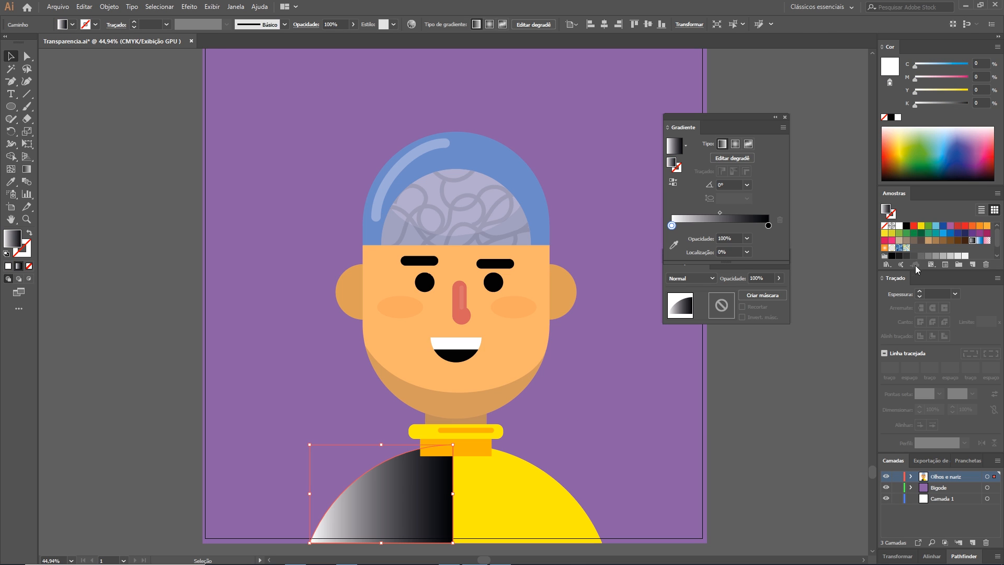
Reverse the sweater shape's gradient and set its white stop to 0% opacity
left_click(673, 181)
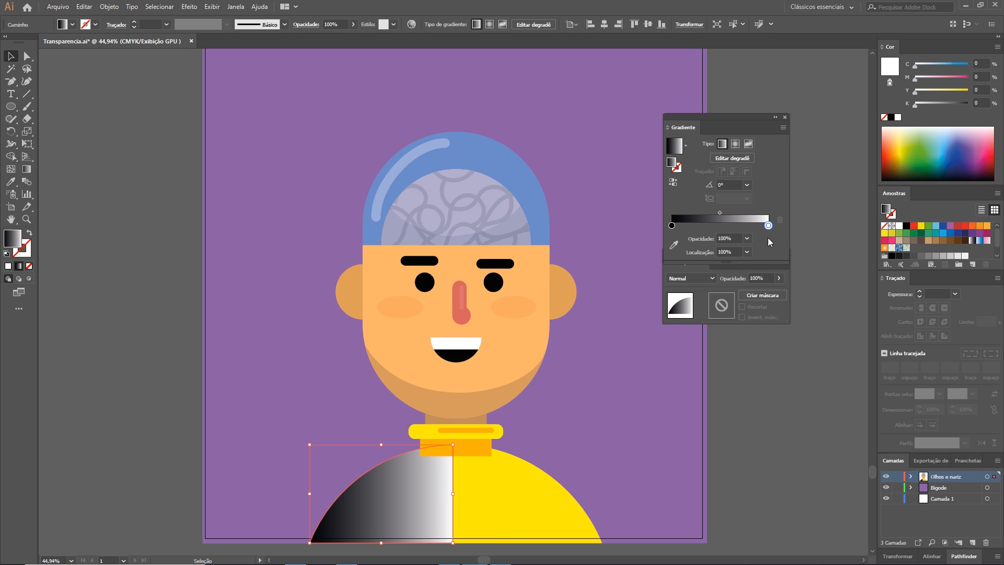
left_click(672, 226)
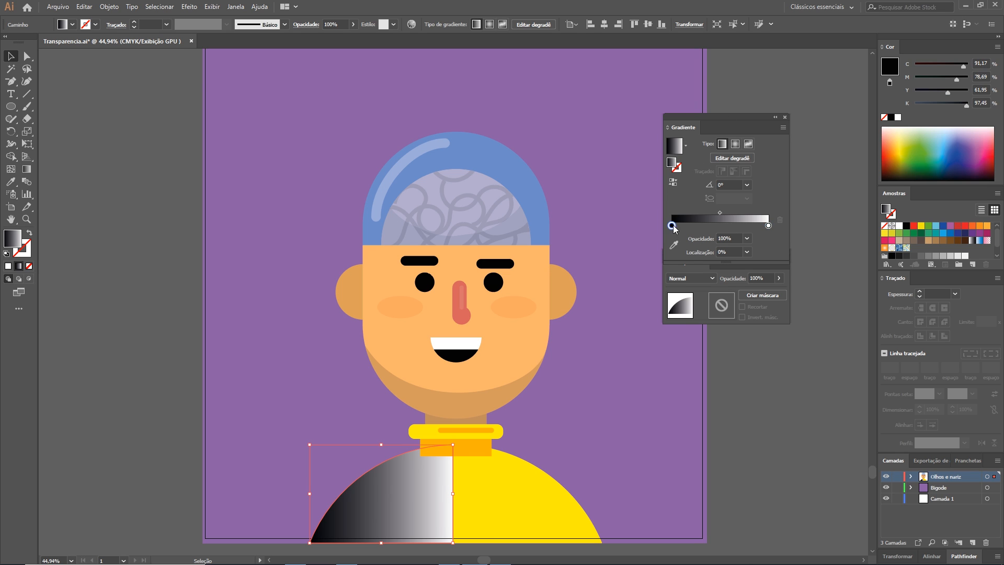
left_click(767, 226)
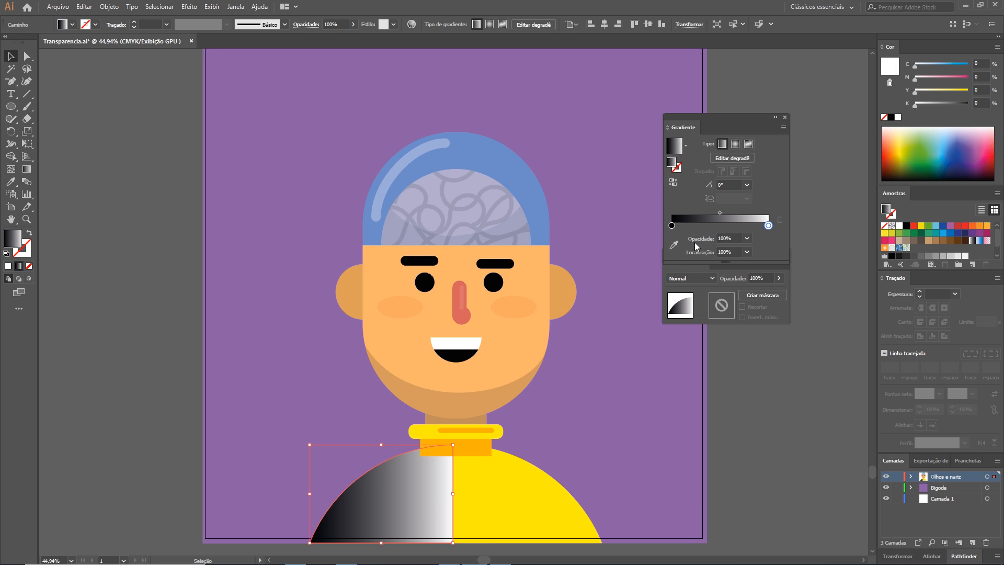
left_click(724, 239)
type("0")
key("Return")
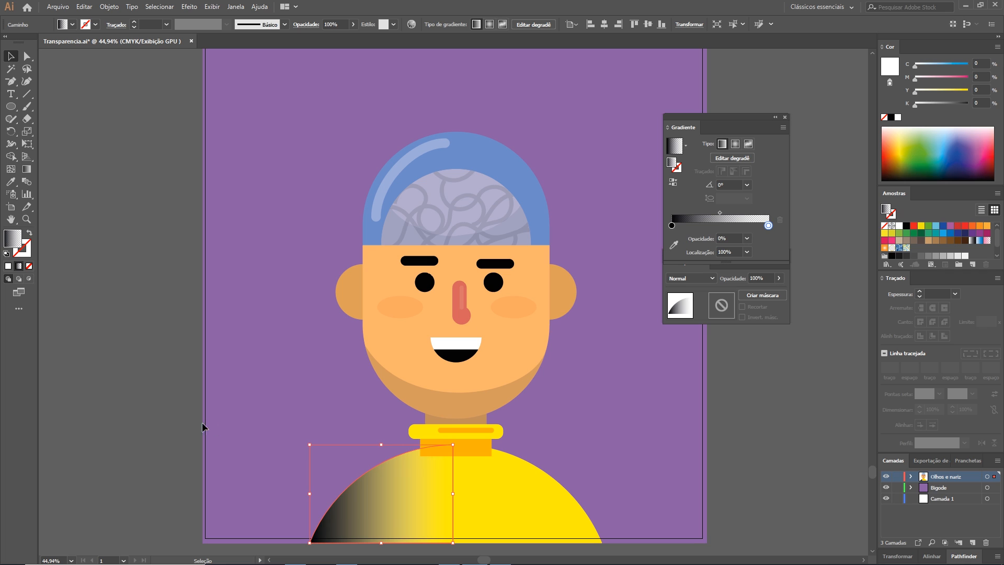
left_click(158, 420)
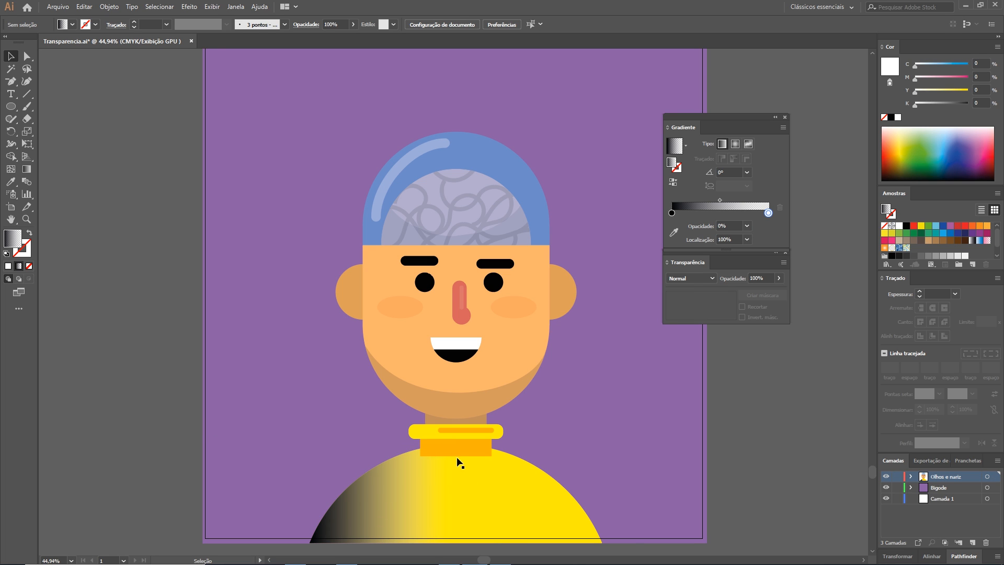
Set the blend mode of the gradient-filled sweater shape to Multiplicar
left_click(374, 515)
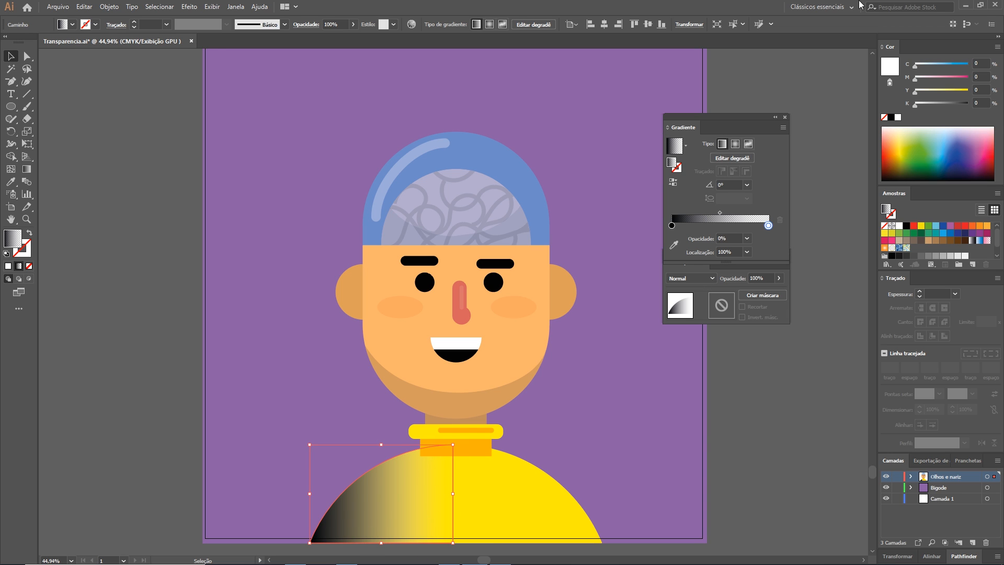
left_click_drag(767, 123, 758, 92)
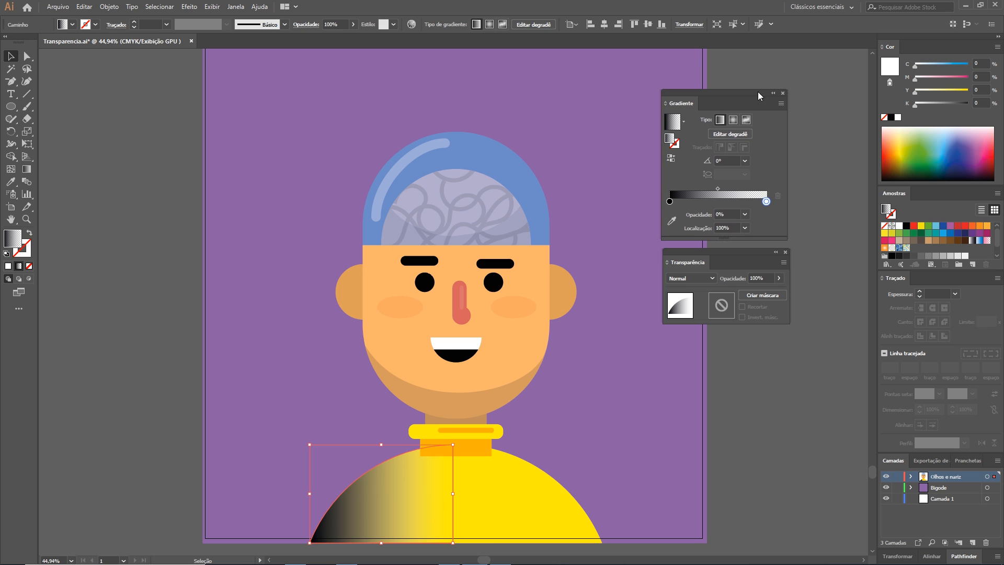
left_click(701, 281)
left_click(684, 312)
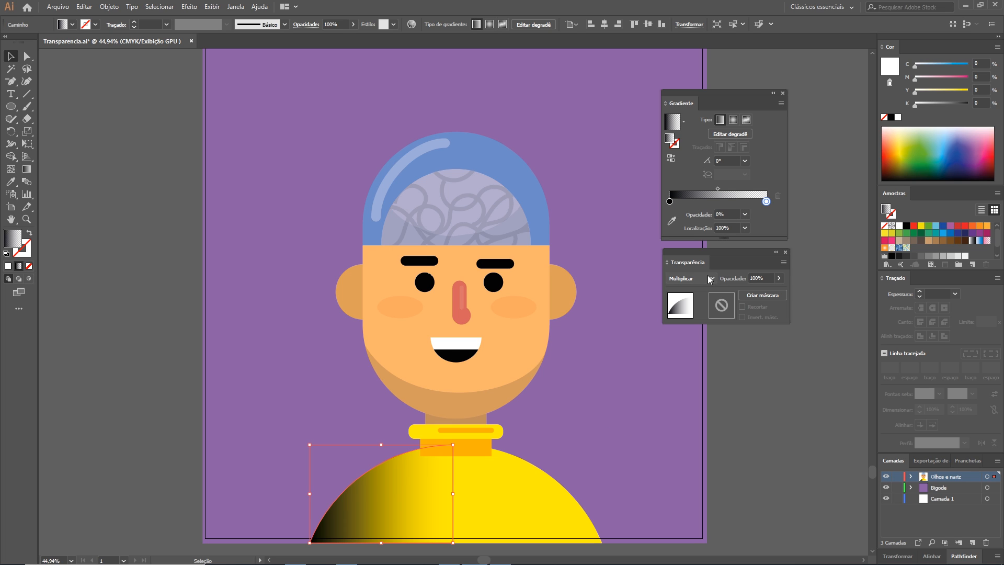
Try 100% opacity on the white gradient stop of the multiplied sweater shape
left_click(718, 214)
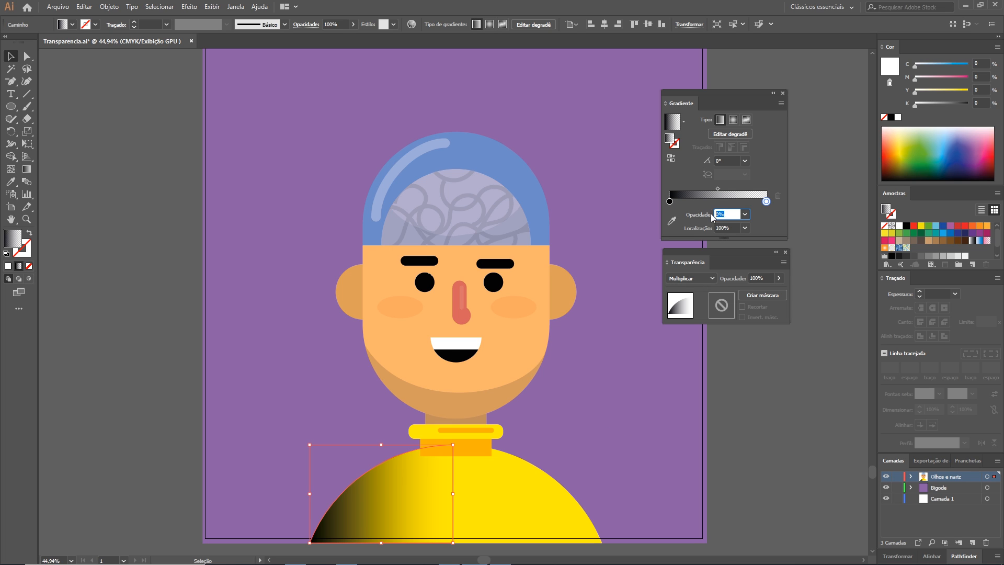
type("100")
key("Return")
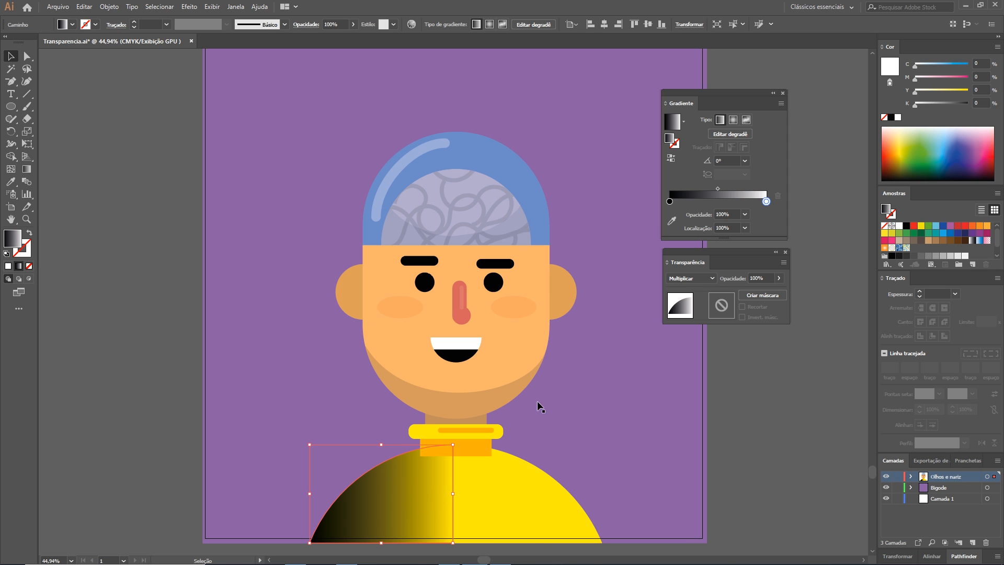
Replace the white stop of the sweater gradient with the red swatch and set that stop's opacity to 0%
left_click_drag(965, 228, 766, 206)
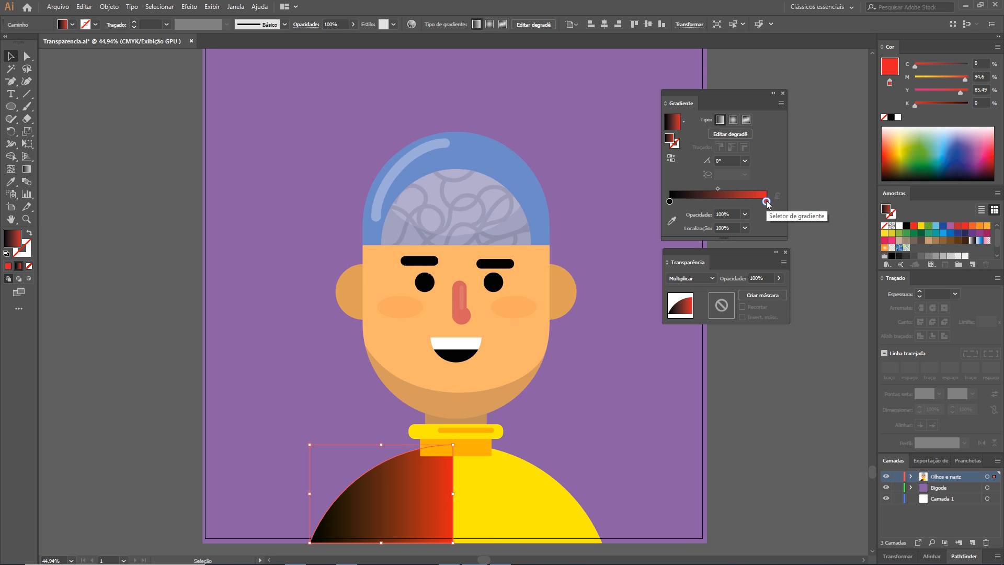
left_click(715, 213)
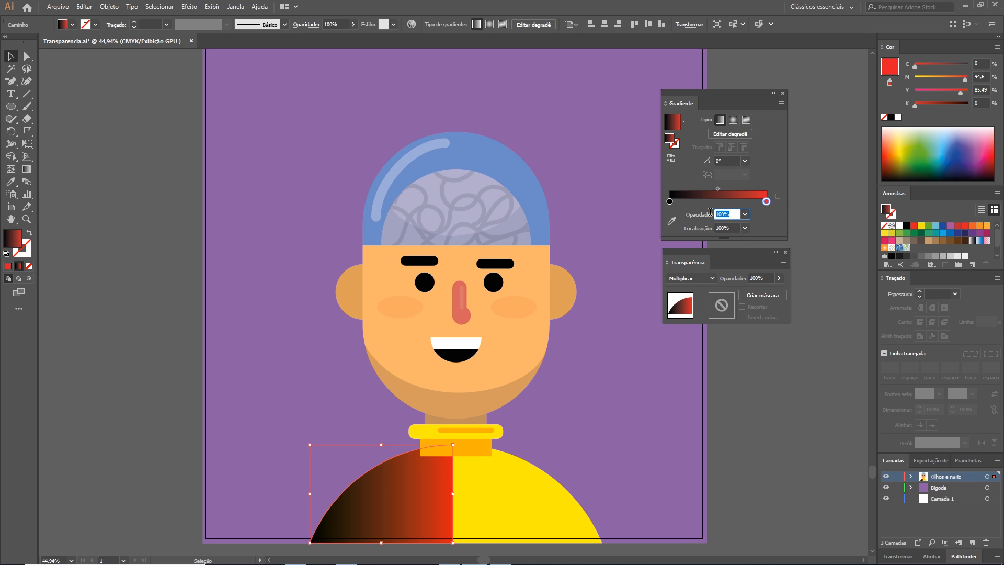
type("0")
key("Return")
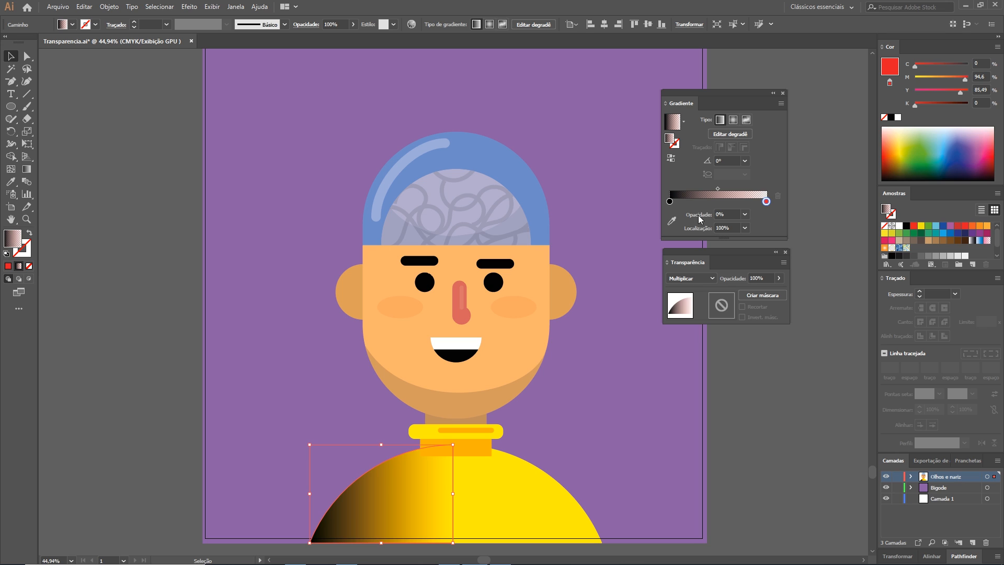
left_click(521, 552)
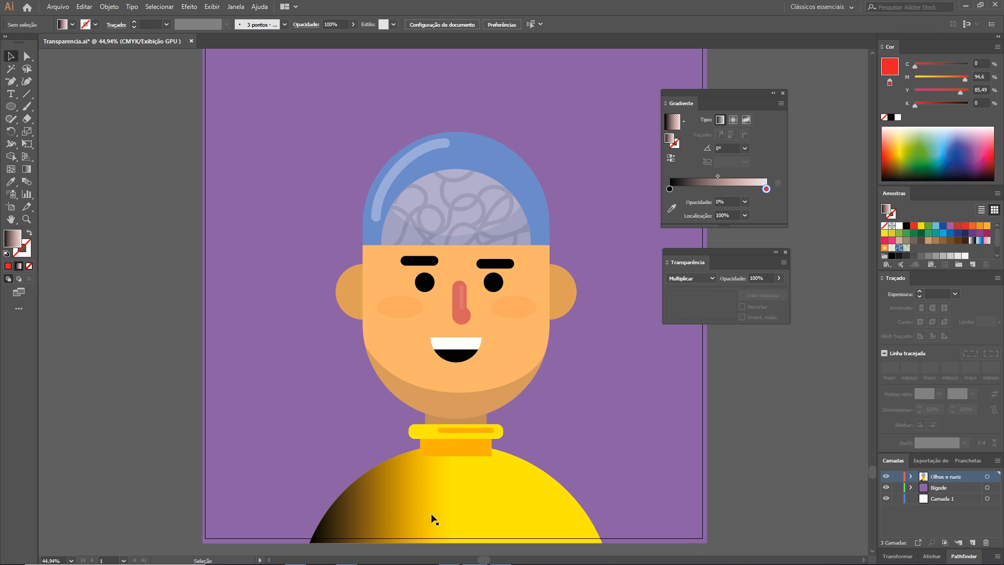
Reduce the overall opacity of the gradient-filled sweater shape to 50%
left_click(368, 510)
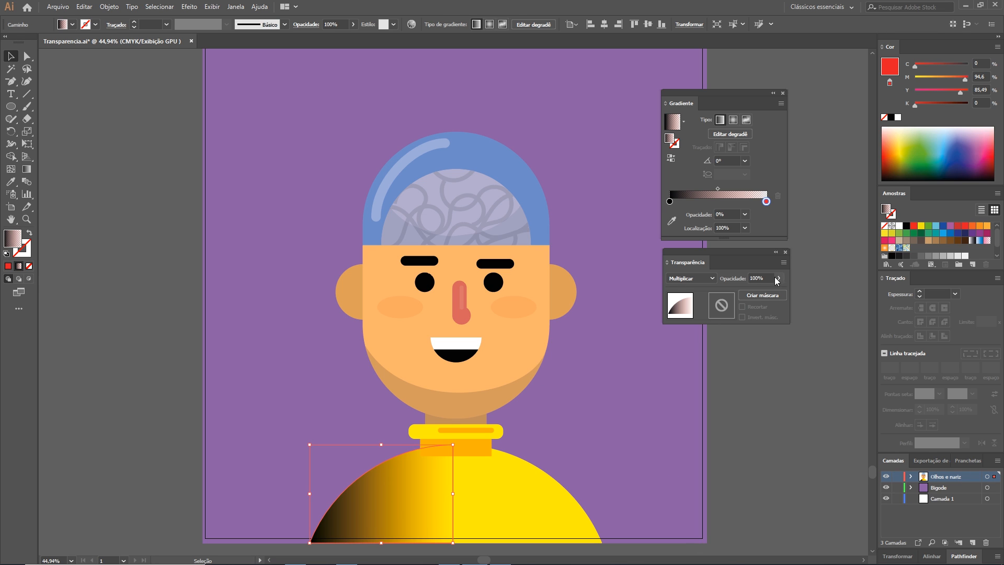
left_click(738, 277)
type("50")
key("Return")
left_click(775, 451)
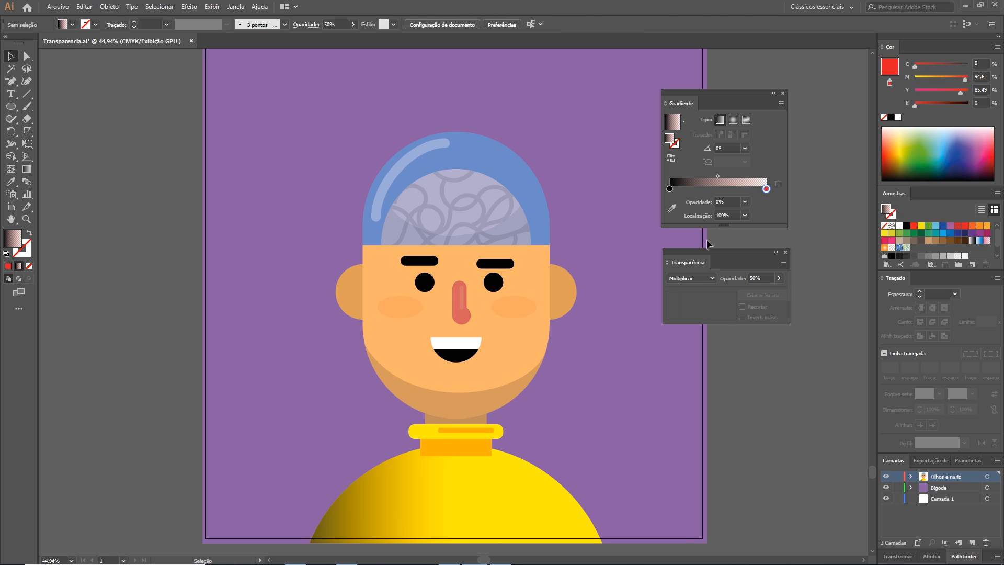
left_click(517, 169)
left_click(773, 358)
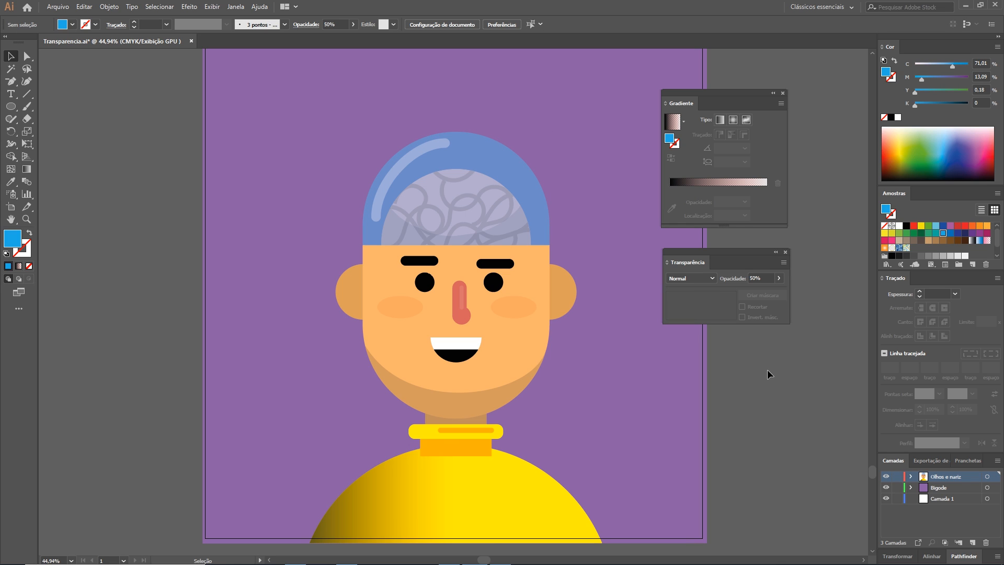
key("alt")
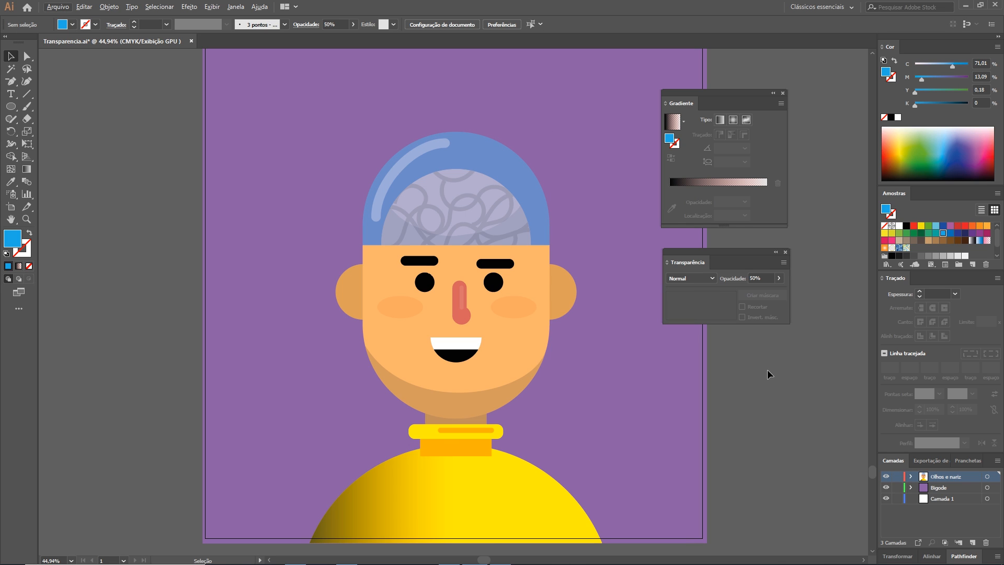